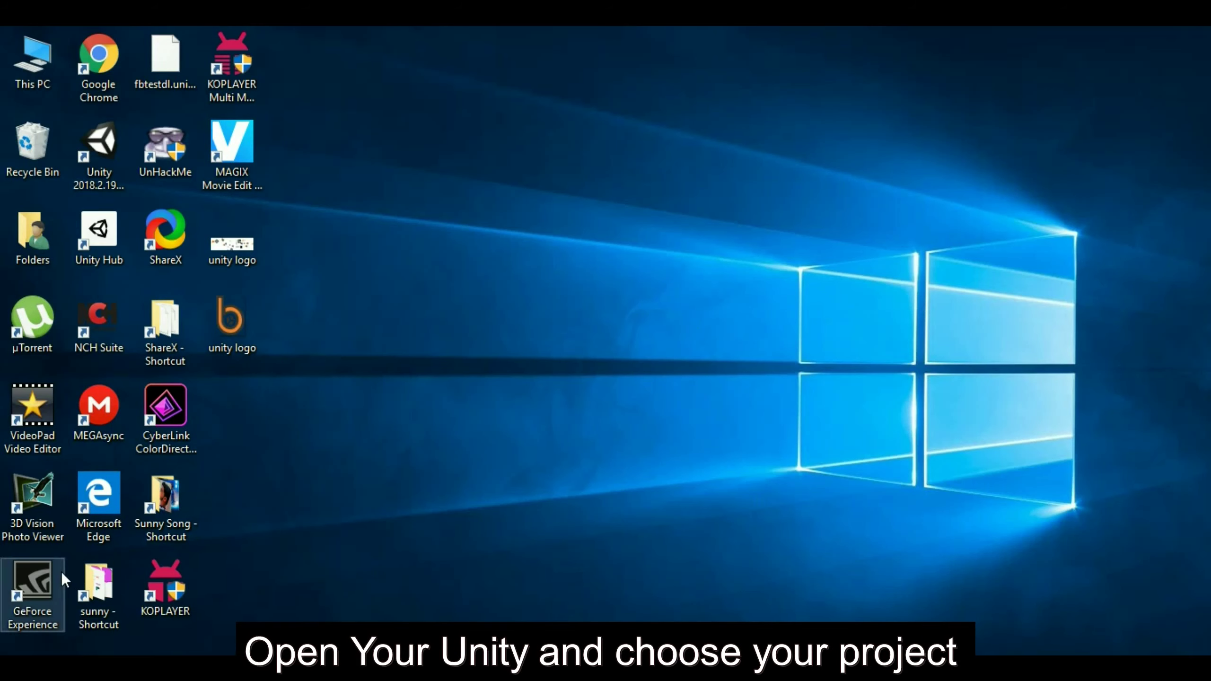
Launch Unity 2018.2.19f1 from its desktop shortcut.
double_click(104, 148)
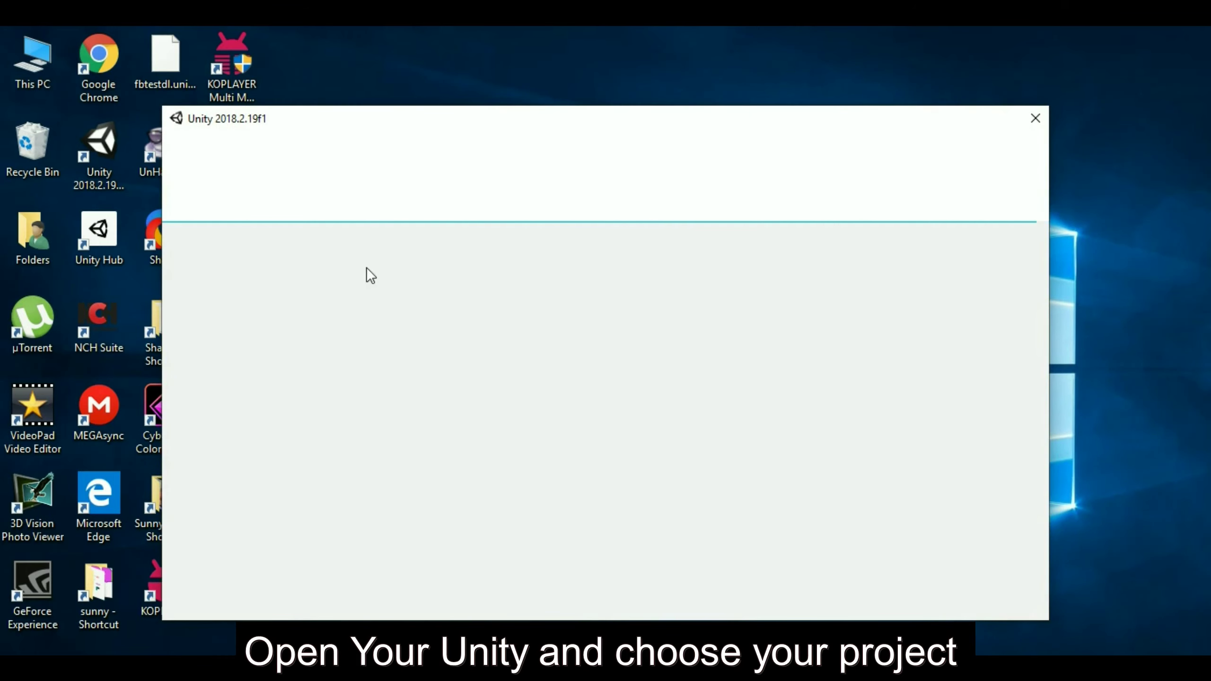
Open the YTC#Tutorial project from the Unity project list.
left_click(396, 259)
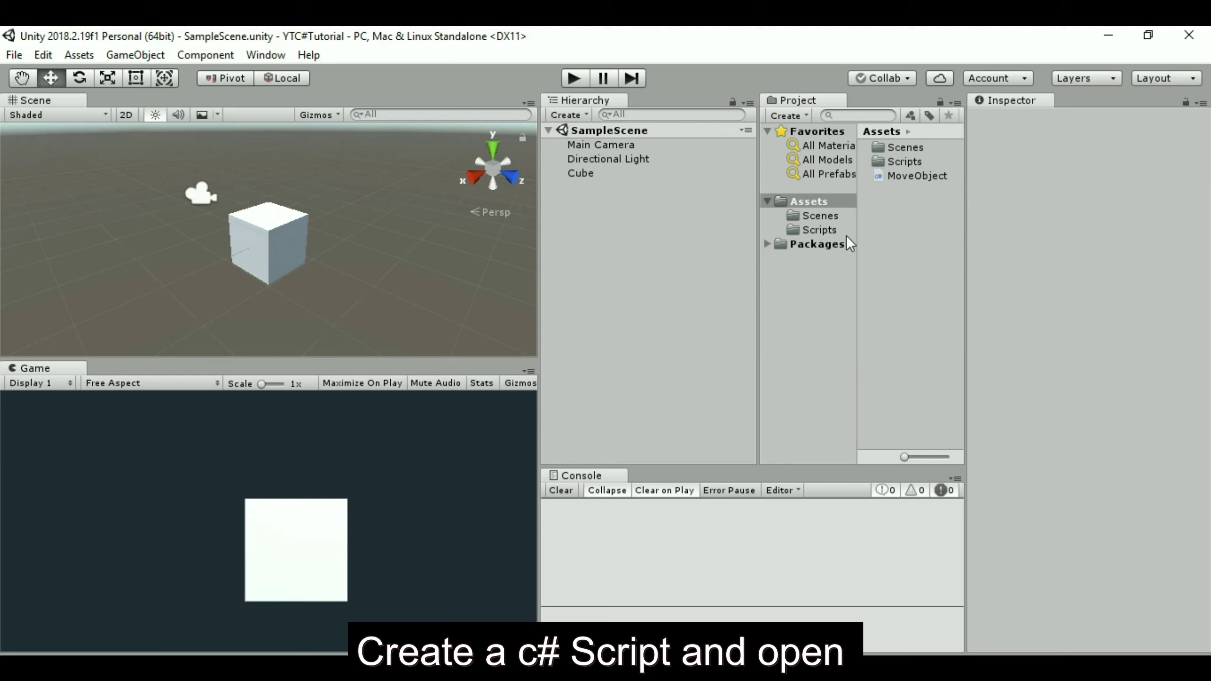
Create a C# script in Assets and name it StartandUpdate.
right_click(896, 247)
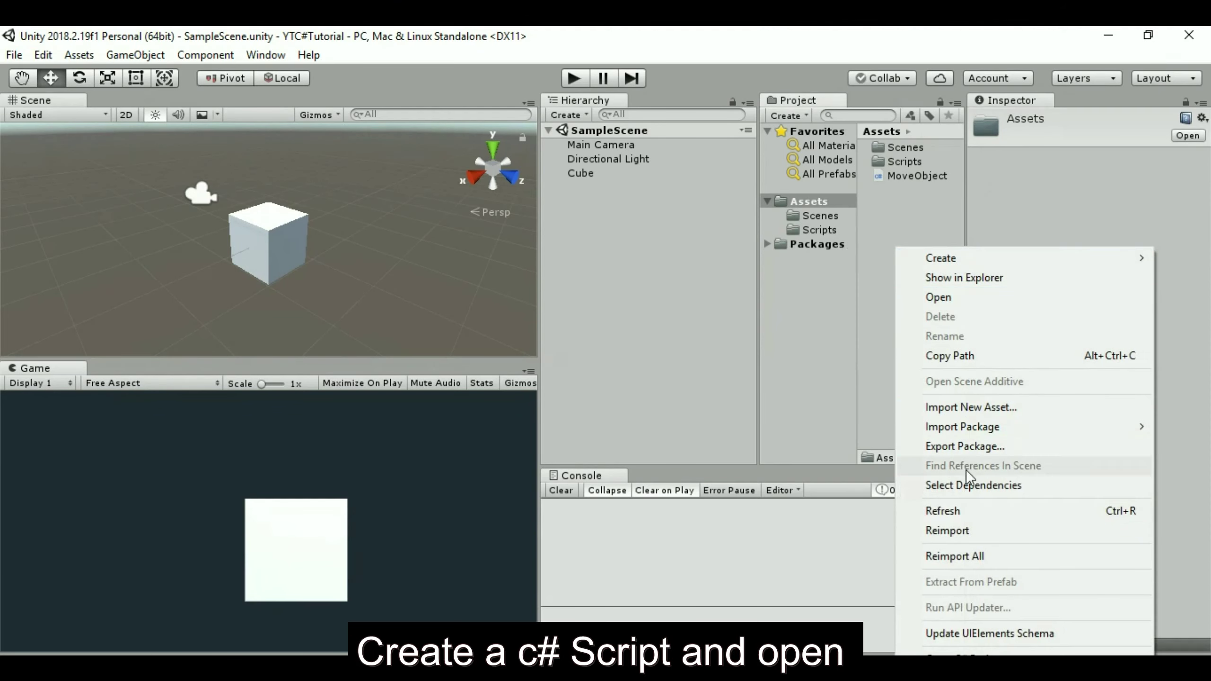
mouse_move(977, 257)
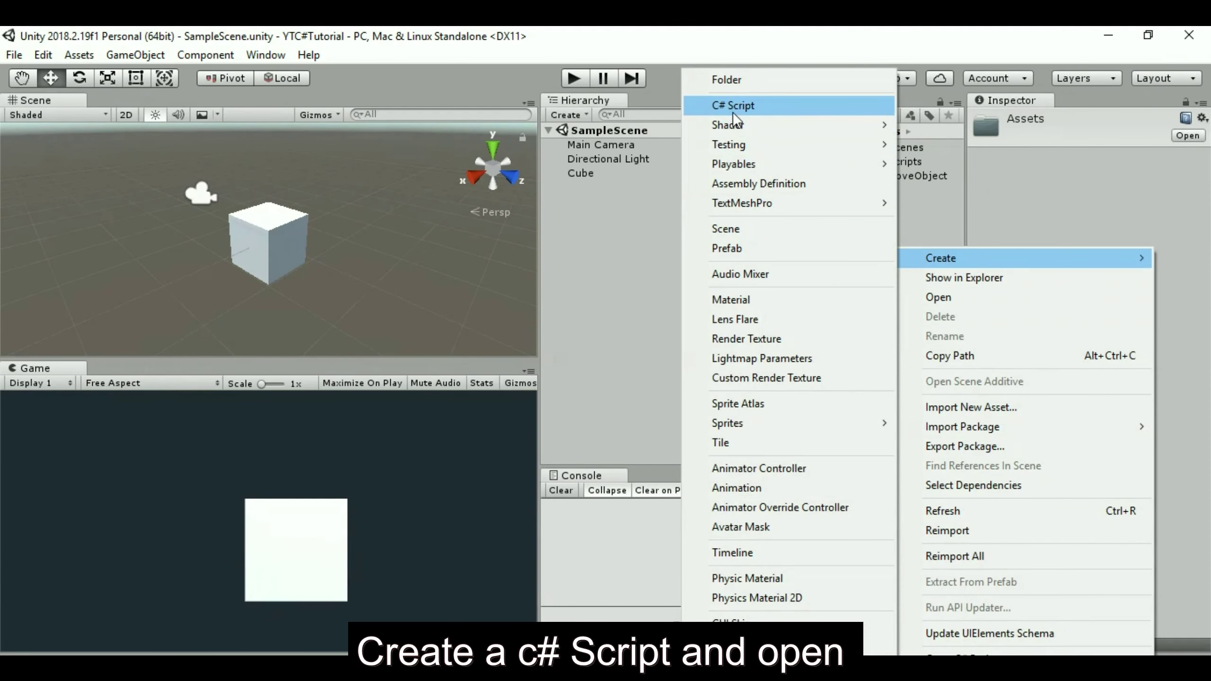
left_click(733, 111)
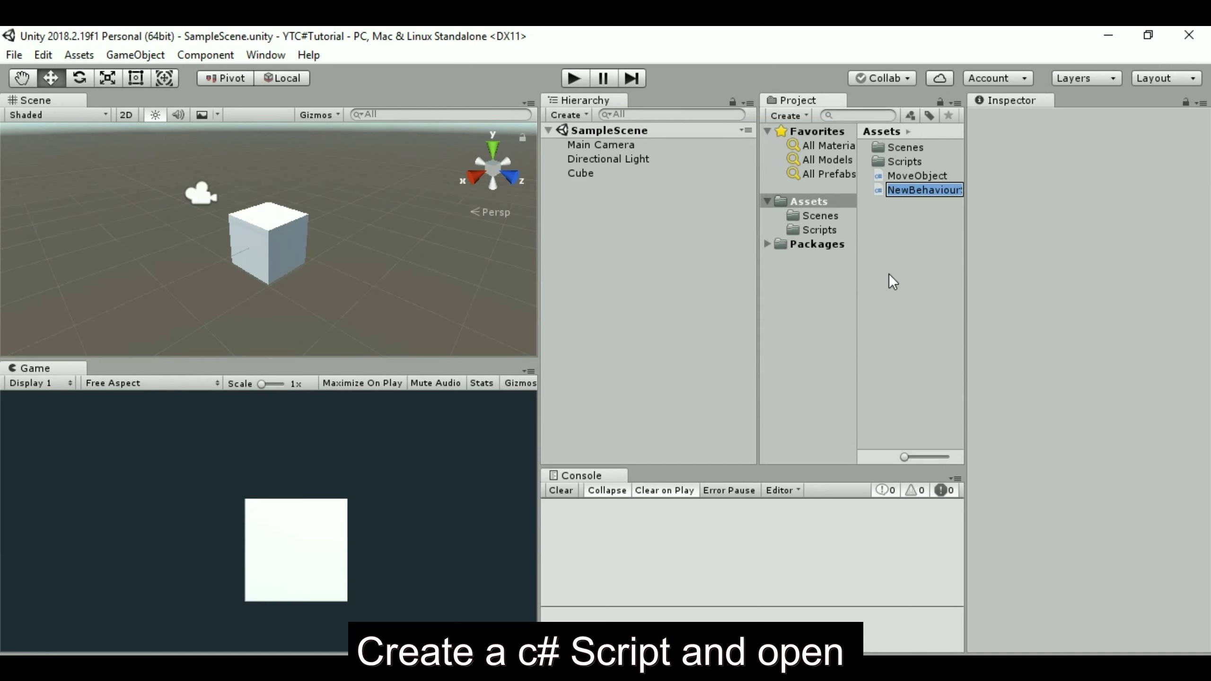
type("Startan")
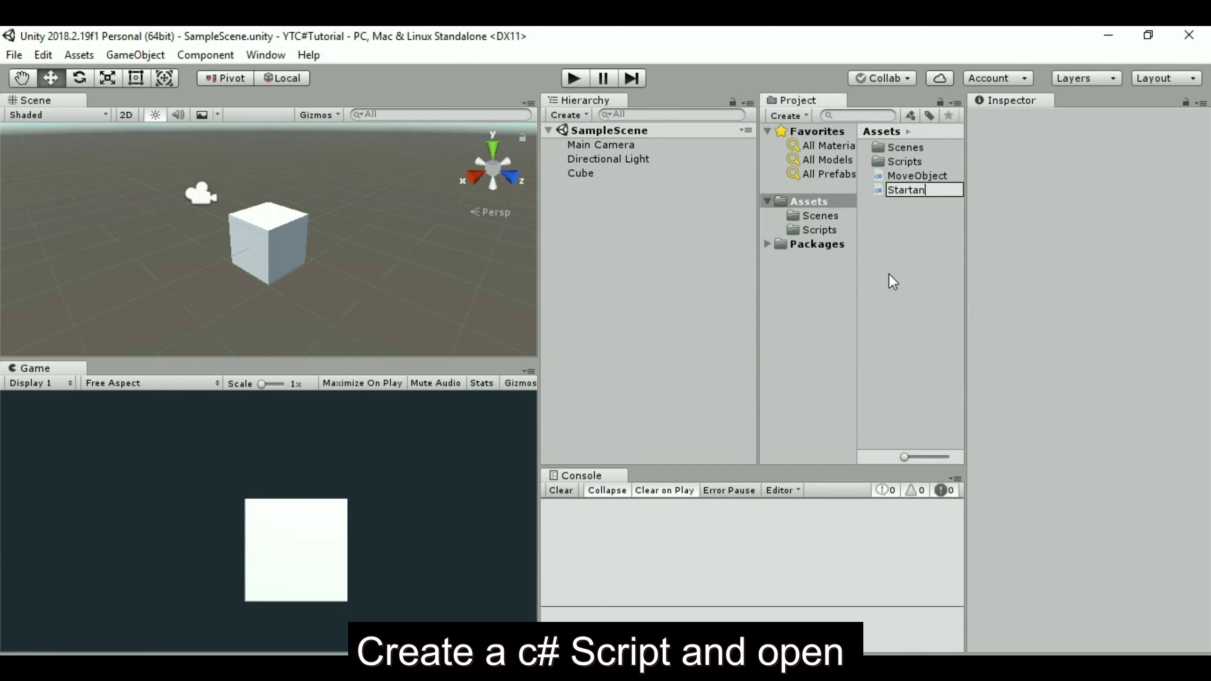
type("dUpda")
type("te")
key("Return")
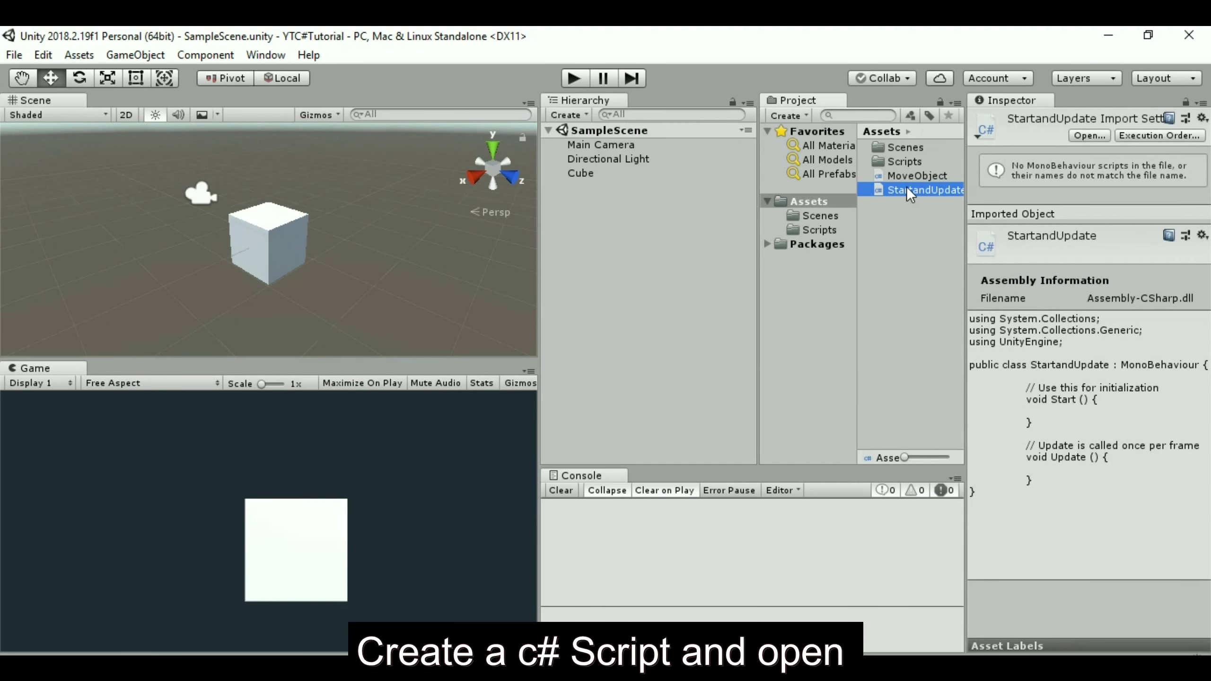
left_click(947, 258)
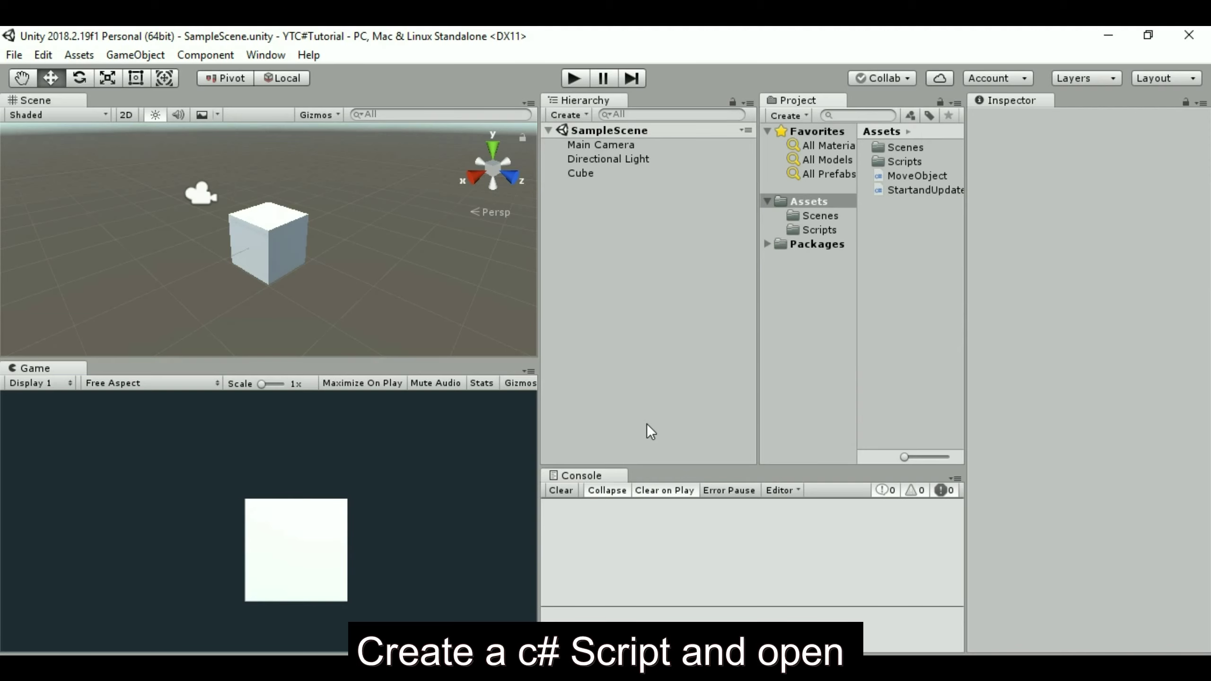
Open StartandUpdate.cs and add 'public int number = 0;' right after the class line.
double_click(920, 194)
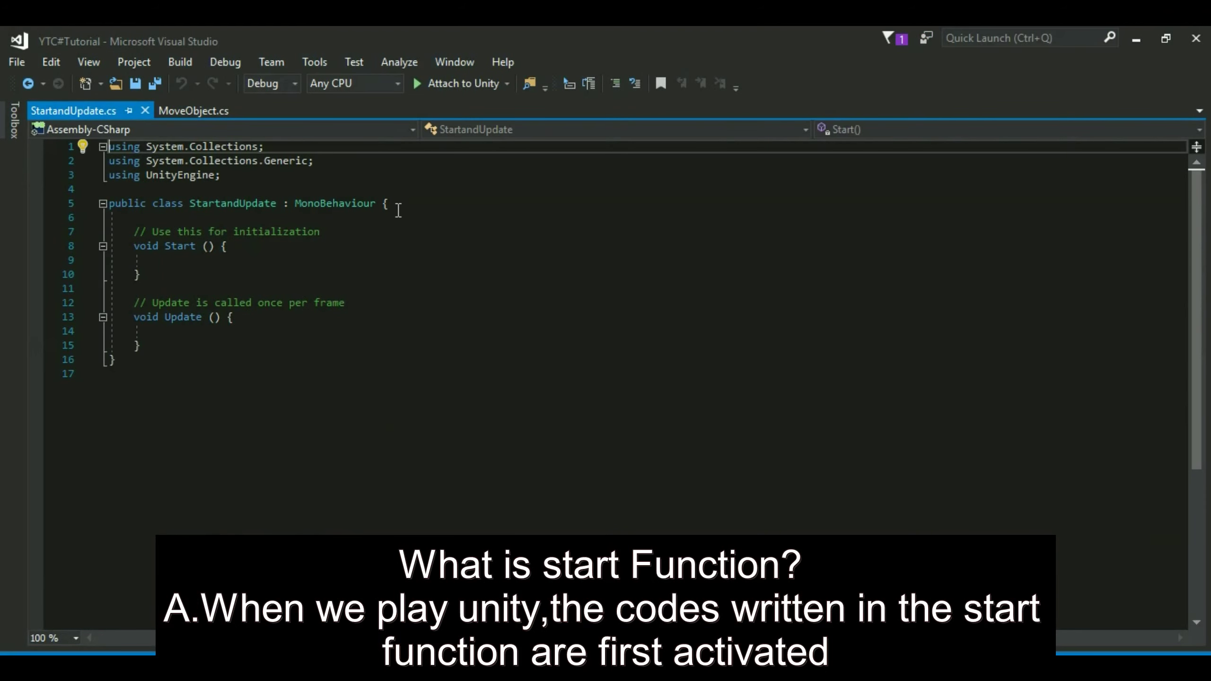
left_click(588, 207)
key("Return")
key("Return")
key("Return")
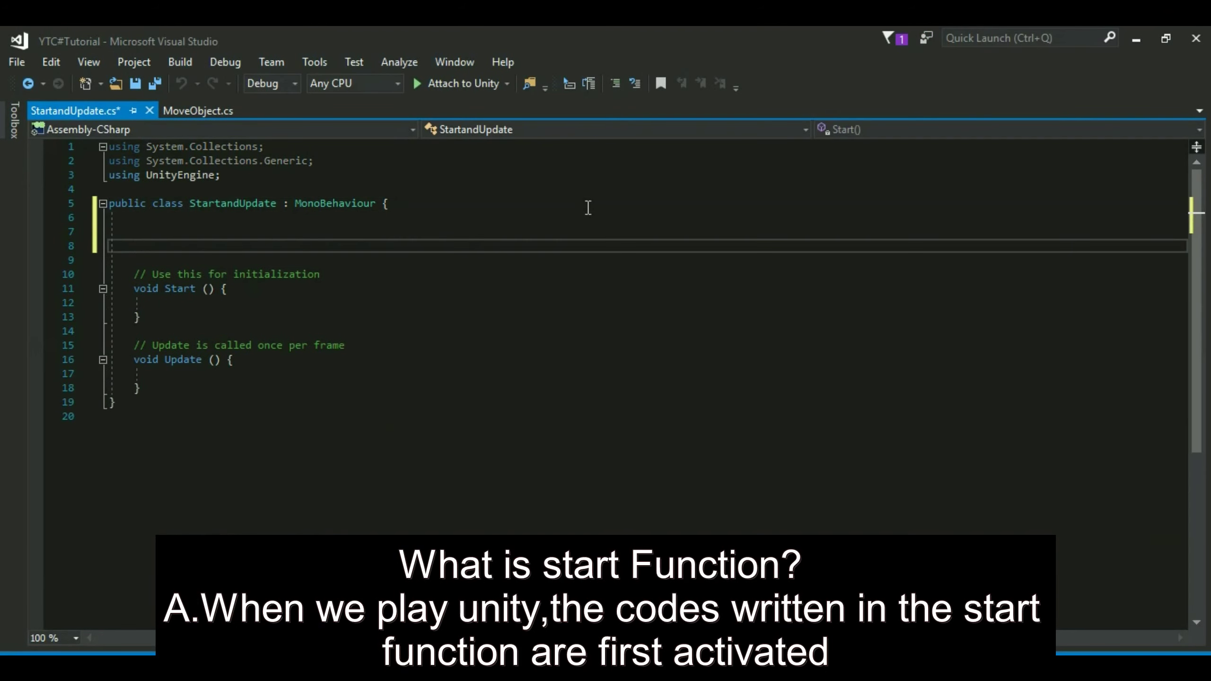
type("pu")
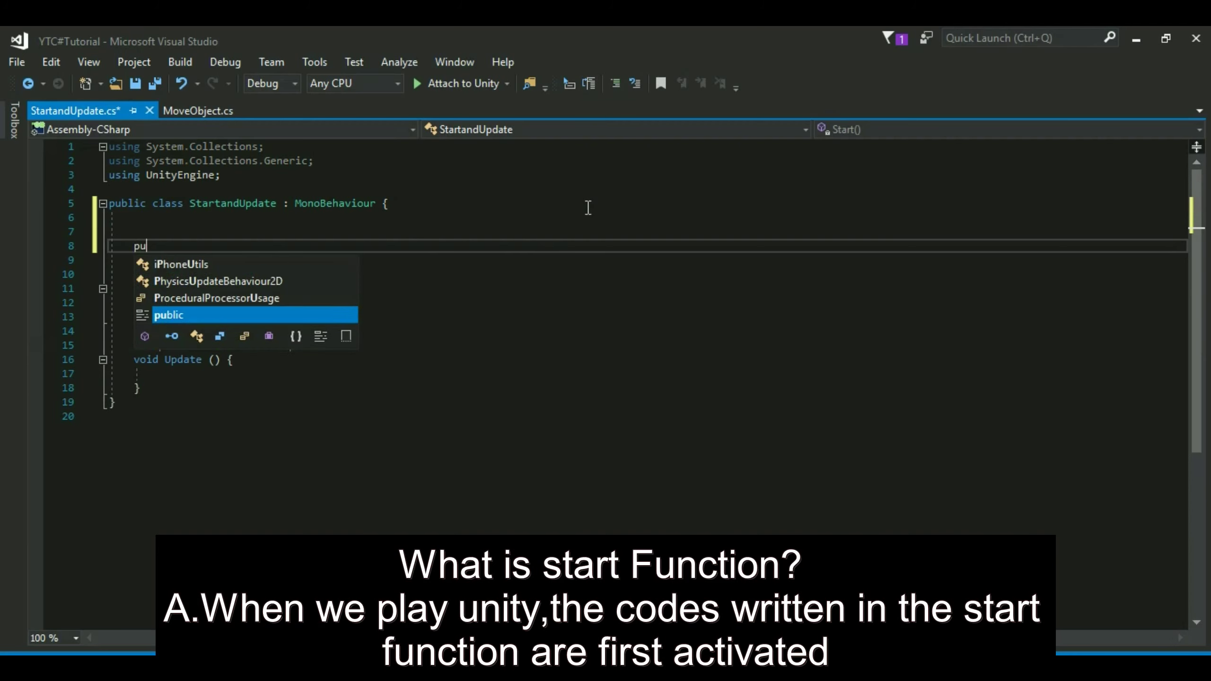
type("b")
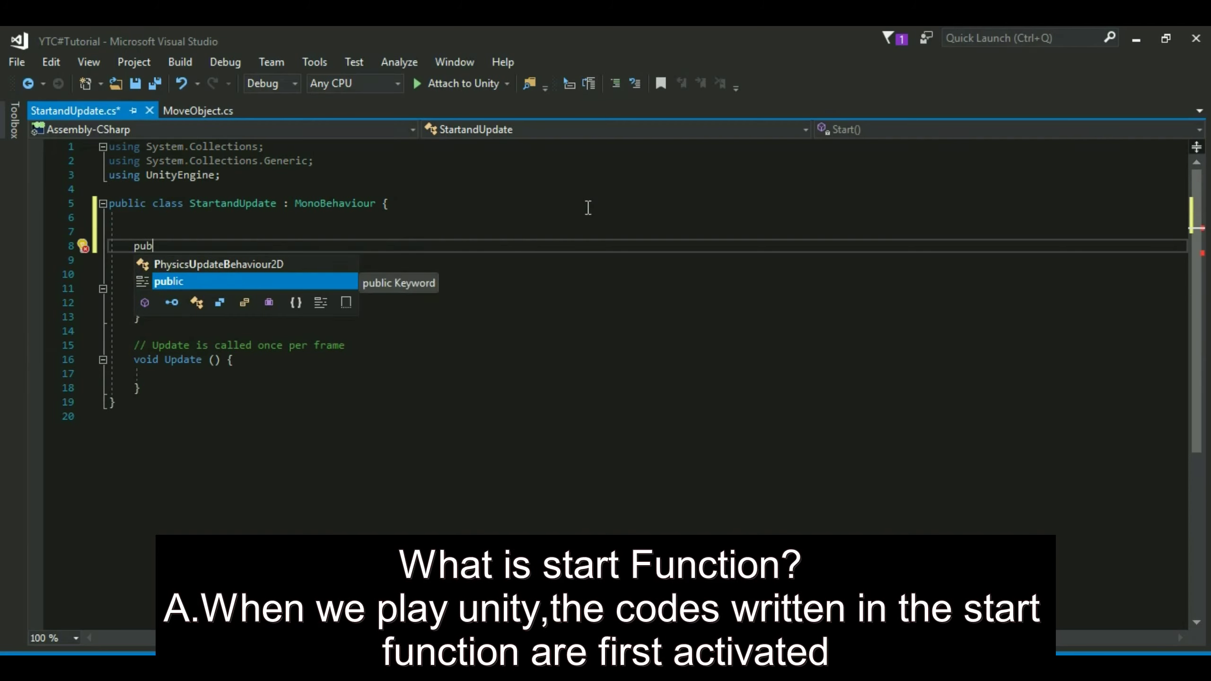
key("space")
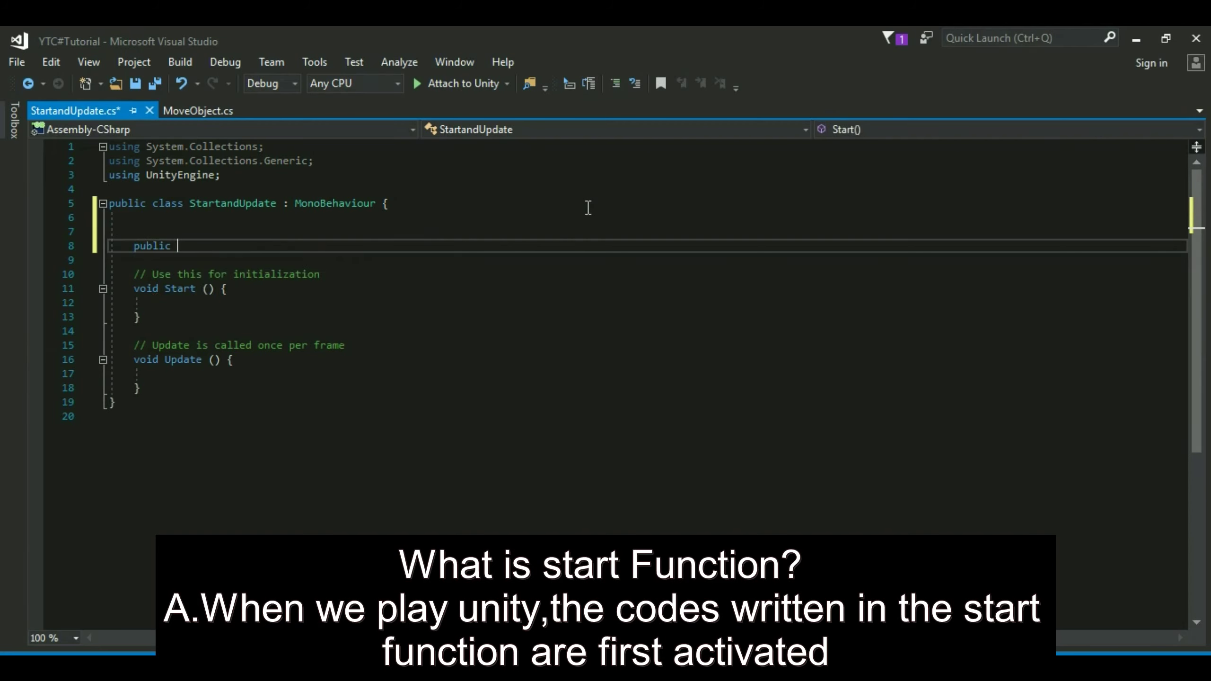
type("int")
key("space")
type("nu")
type("mber")
type(" = 0")
type(";")
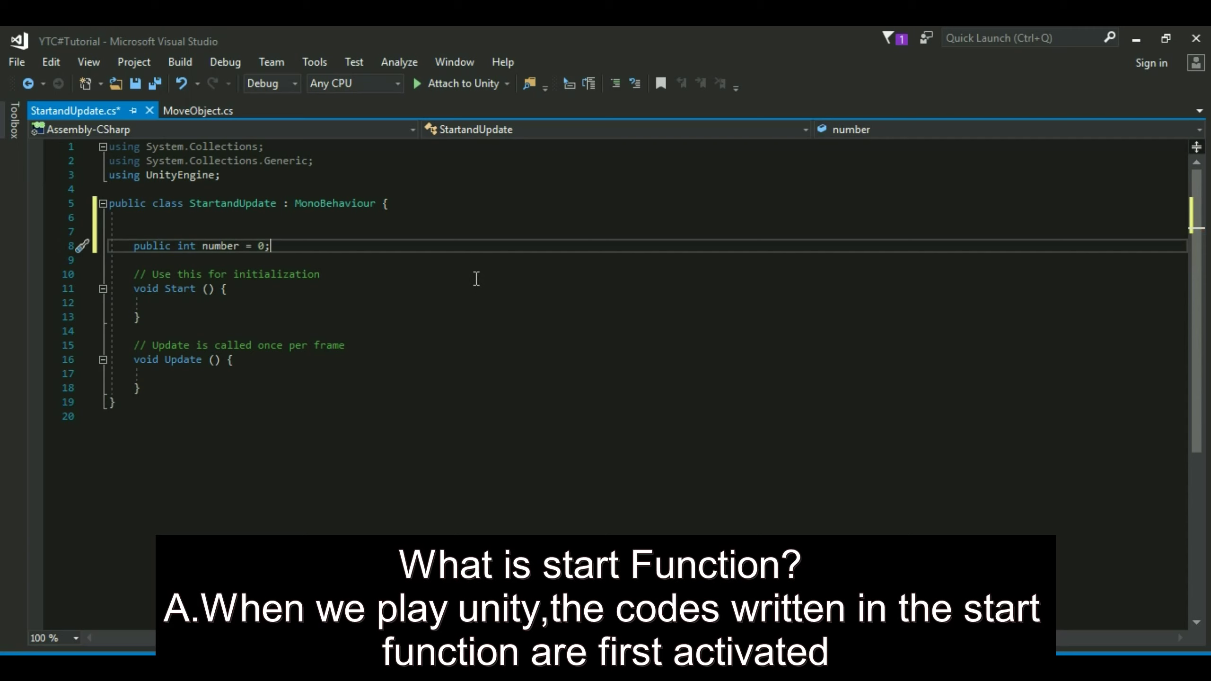
Add an empty Debug.Log("") call on a new line inside Start().
left_click_drag(139, 292, 129, 303)
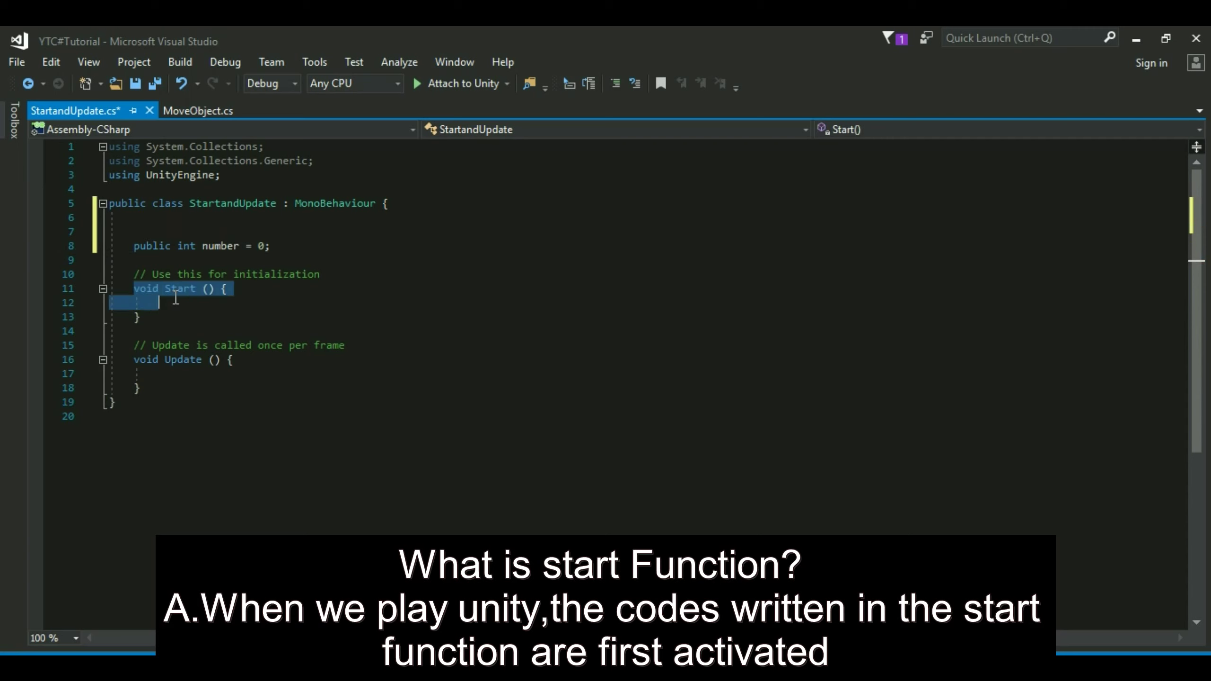
left_click(268, 298)
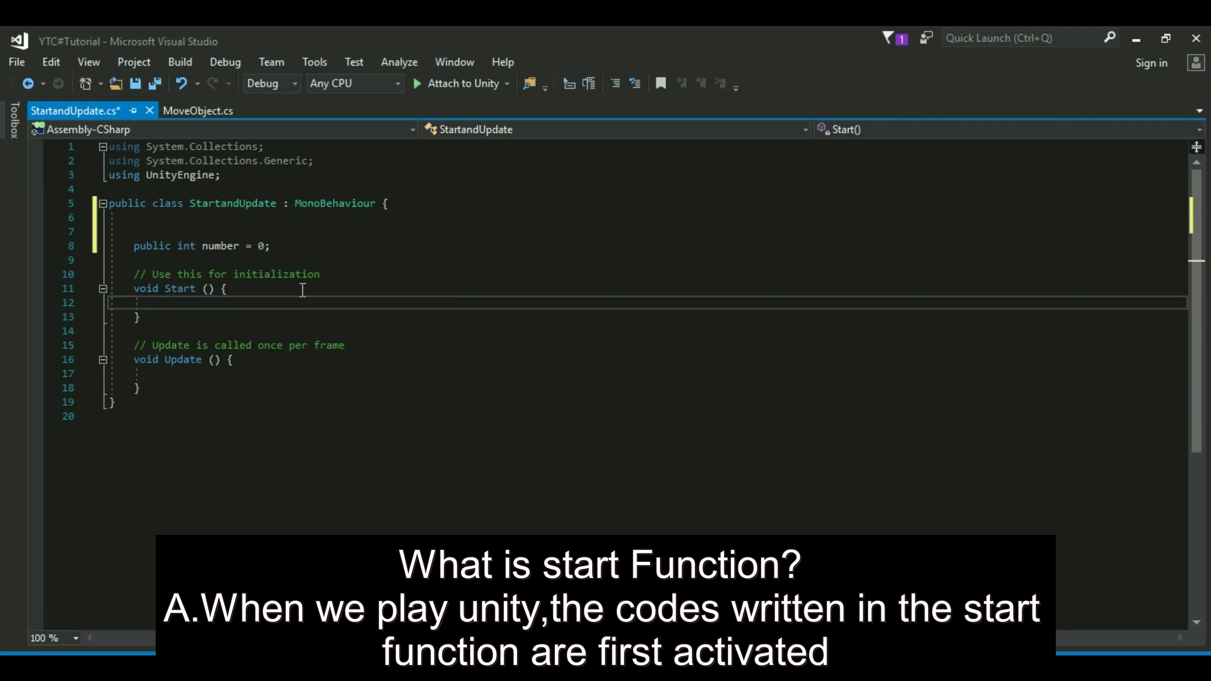
key("Return")
key("Up")
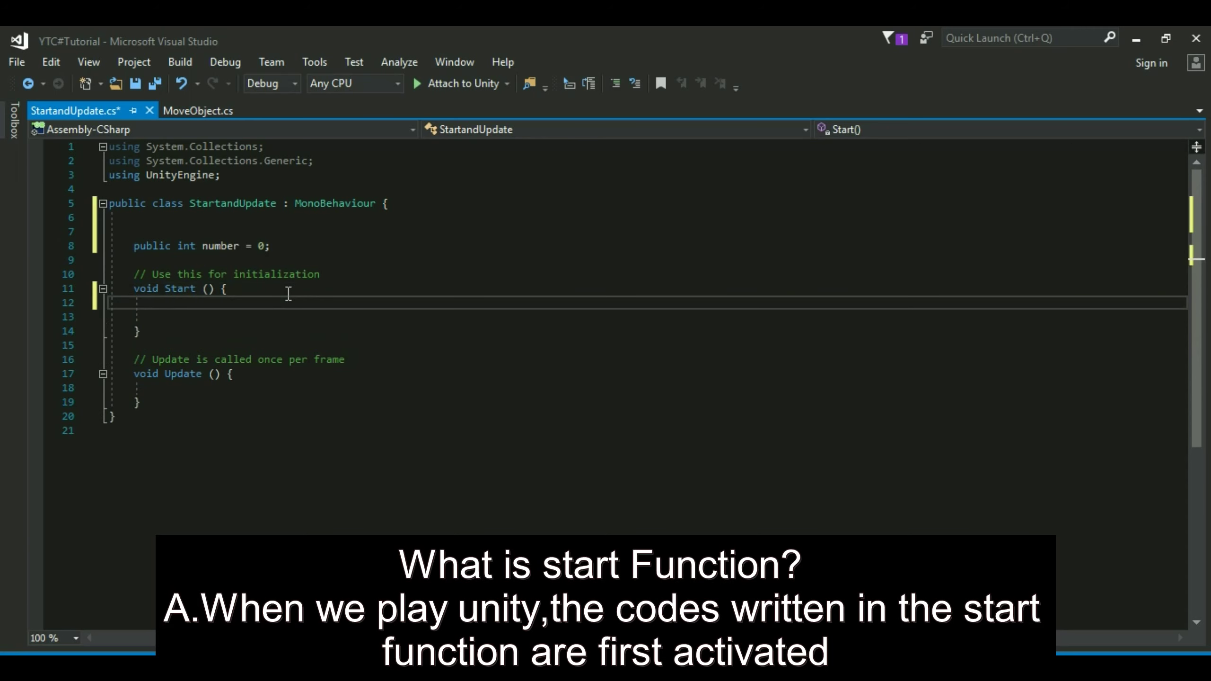
key("Return")
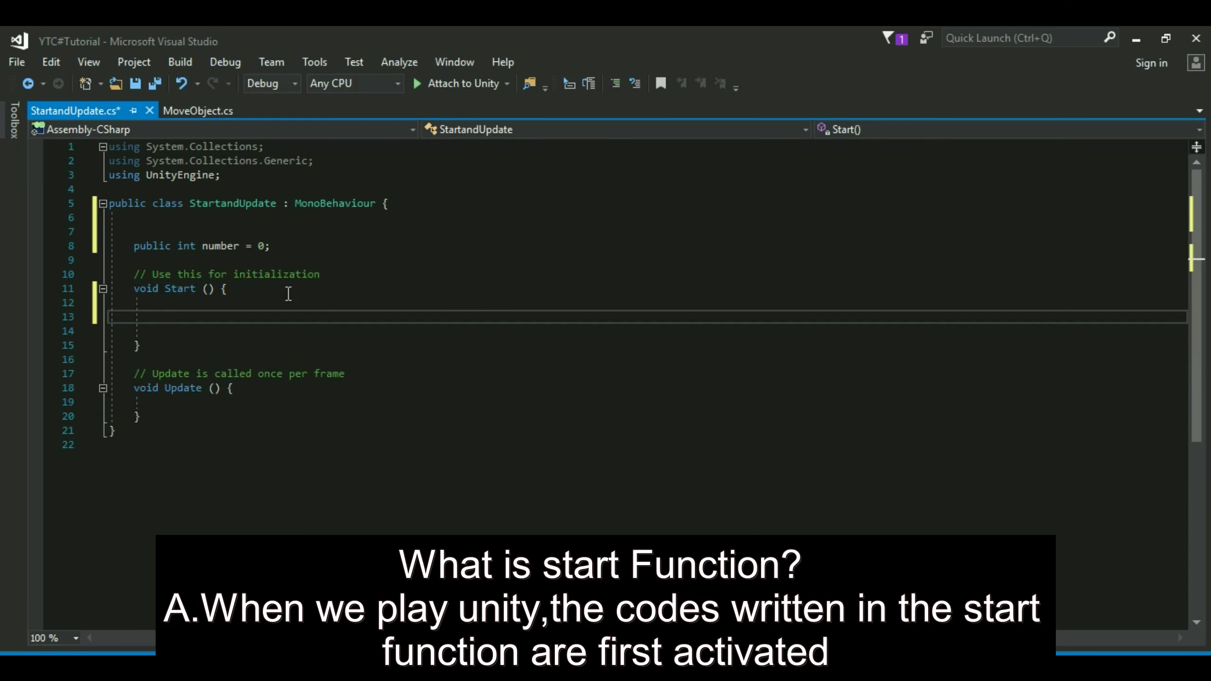
type("deb")
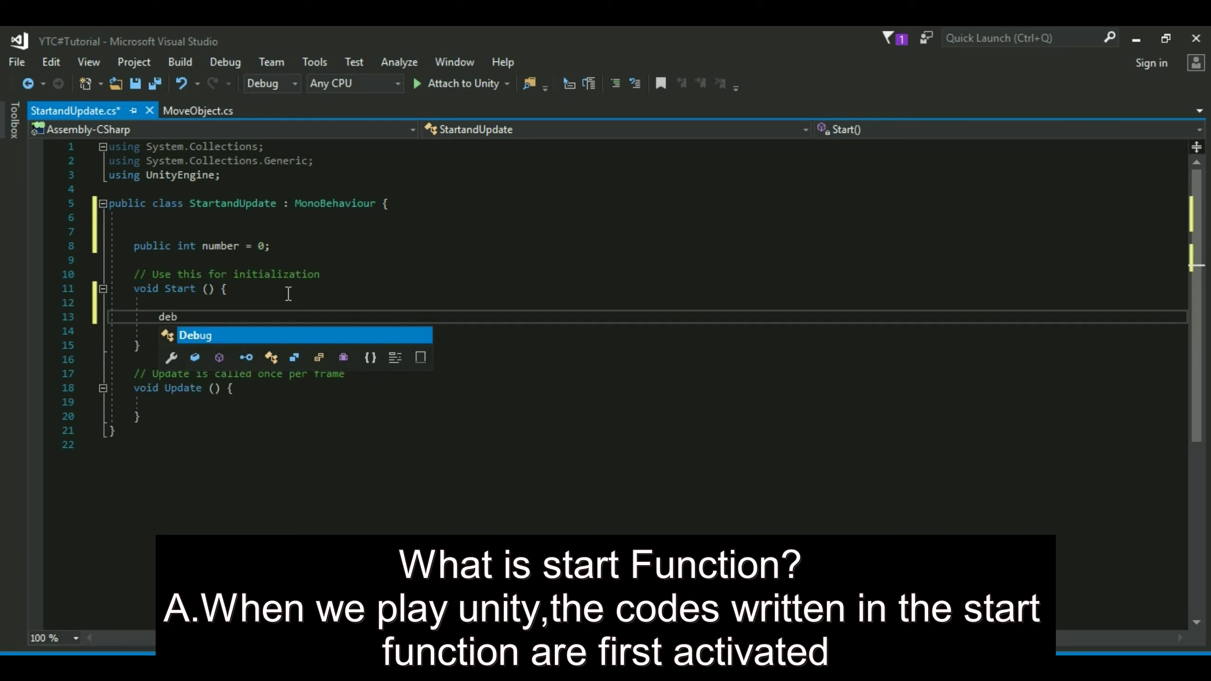
type("u")
key("Tab")
type(".")
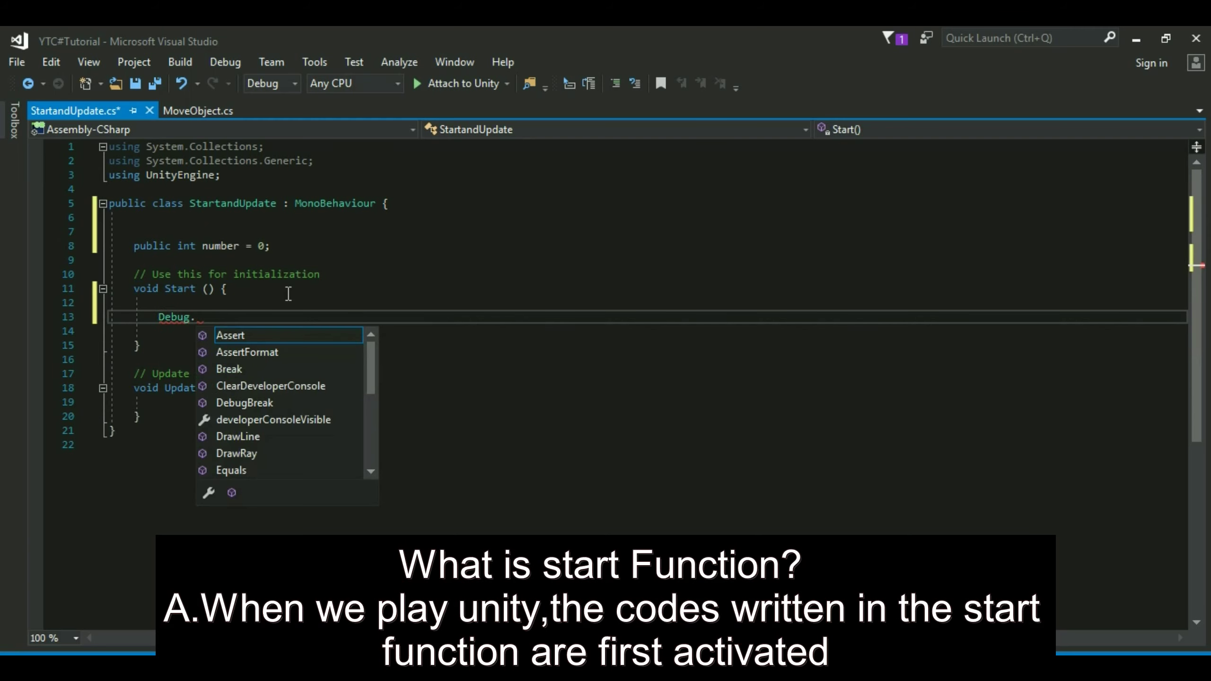
type("L")
key("Tab")
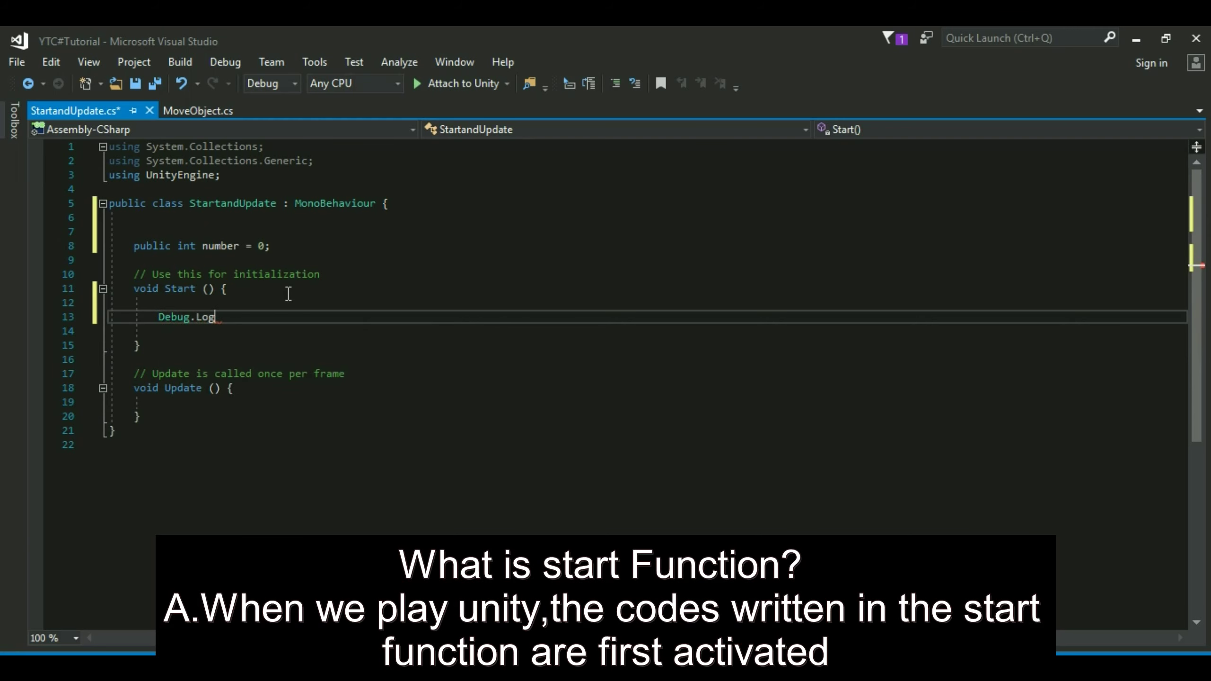
type("(\"\"")
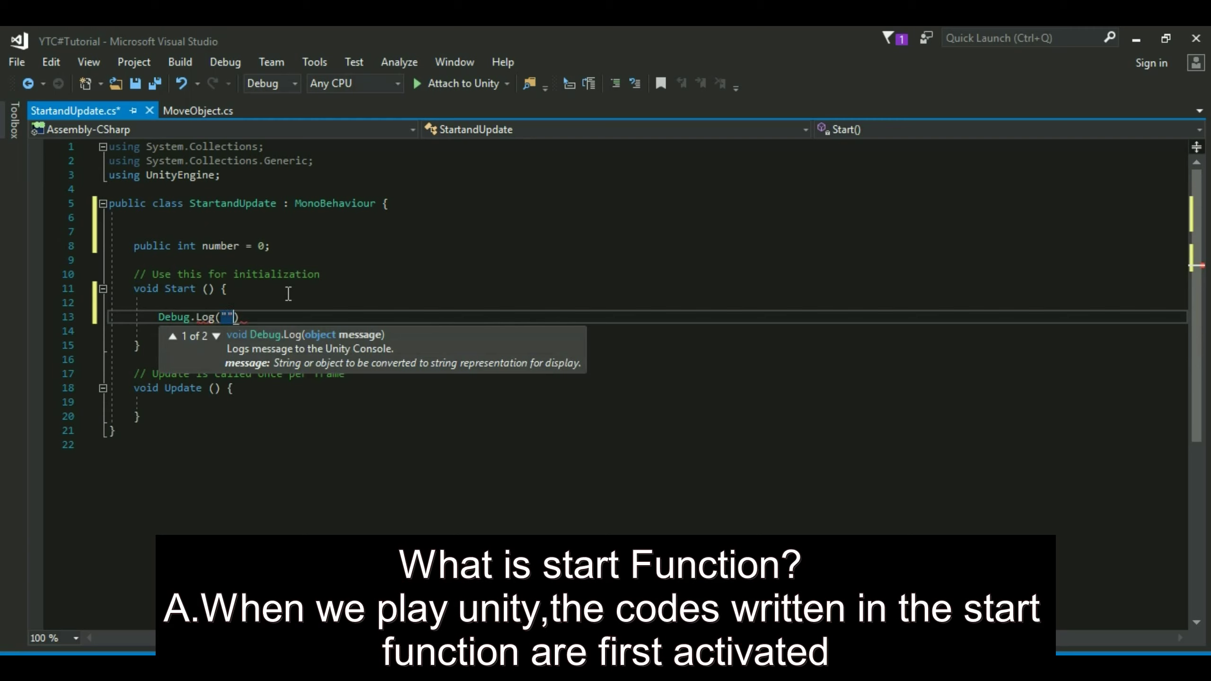
key("Left")
Fill in the log as "start msg " + number and end the statement with a semicolon.
type("start")
type(" my")
key("BackSpace")
key("BackSpace")
key("BackSpace")
type("msg")
type(" \" ")
type("+ ")
type("nu")
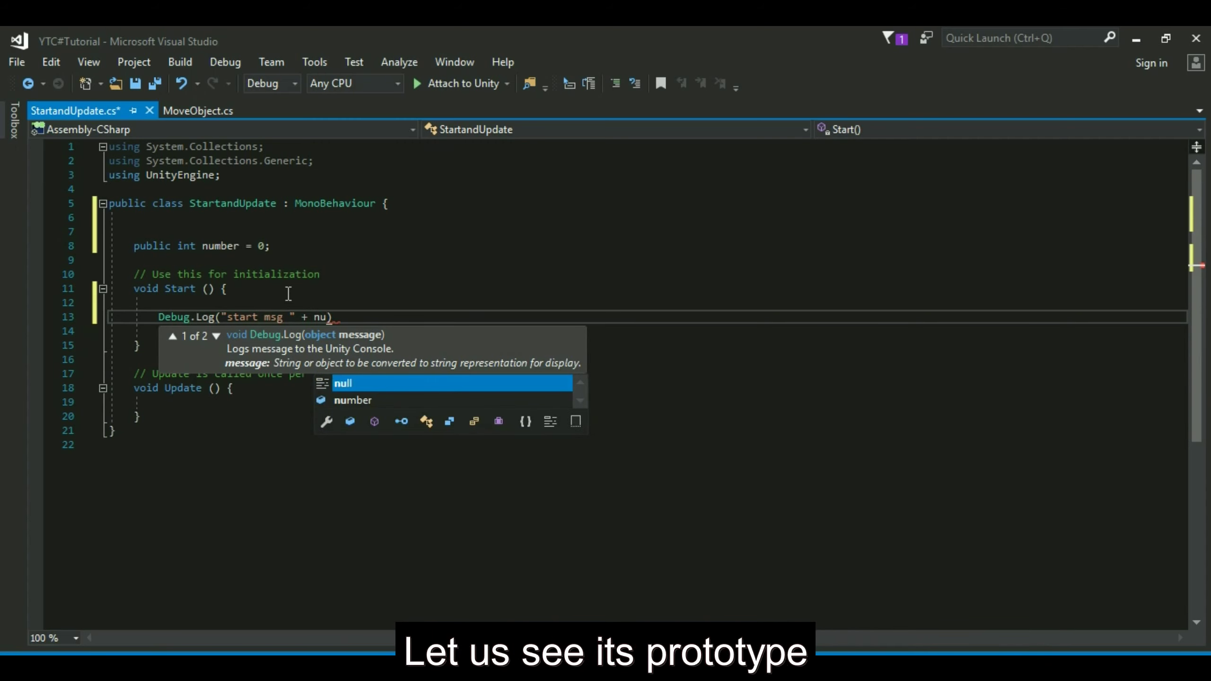
key("Down")
key("Return")
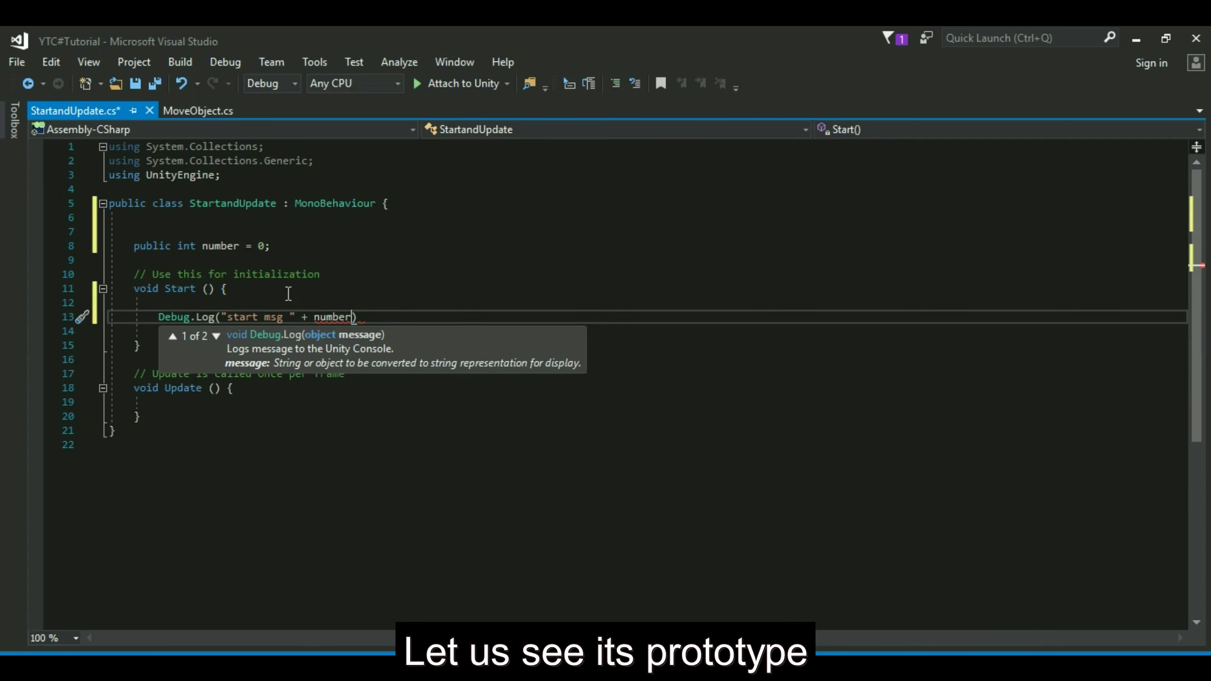
left_click(395, 317)
type("'")
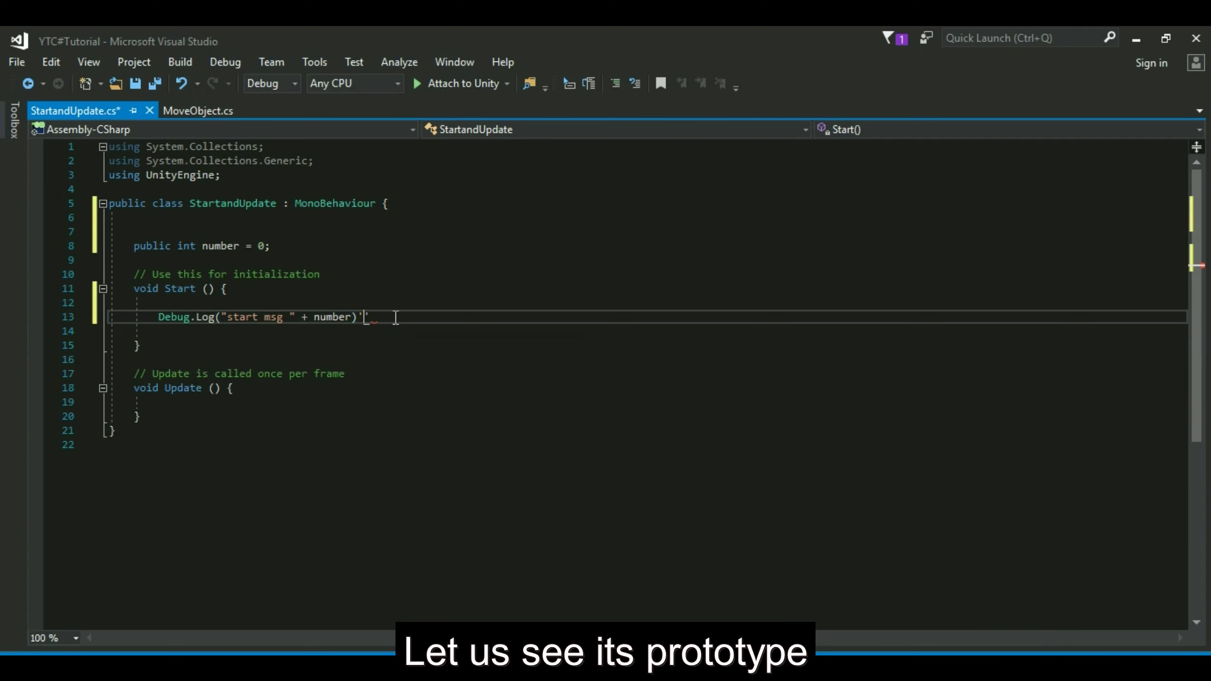
key("BackSpace")
key("BackSpace")
type(";")
Save StartandUpdate.cs and switch back to Unity.
left_click(215, 246)
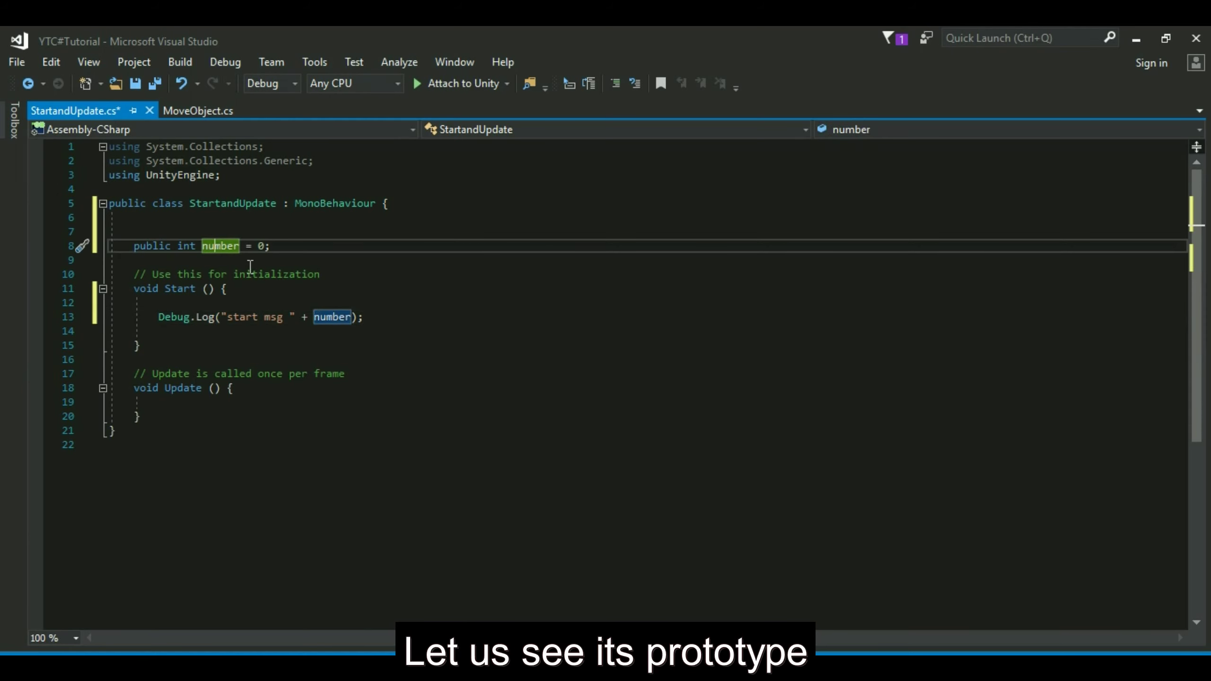
mouse_move(334, 316)
left_click(134, 82)
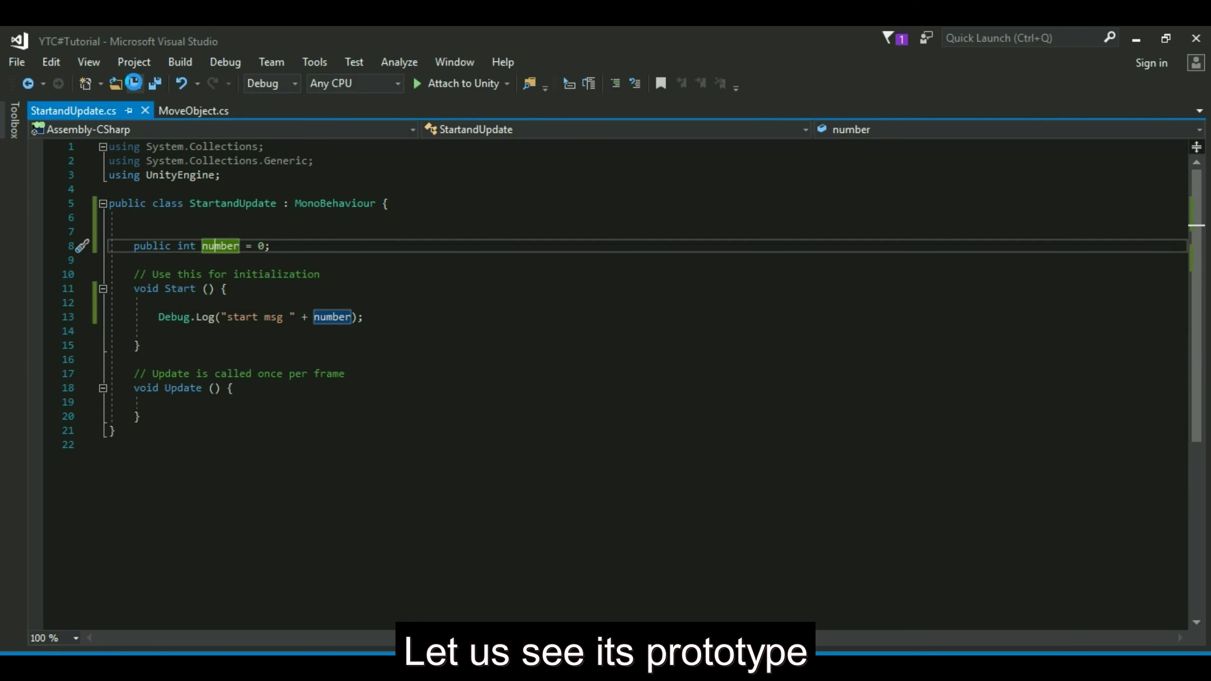
key("alt+Tab")
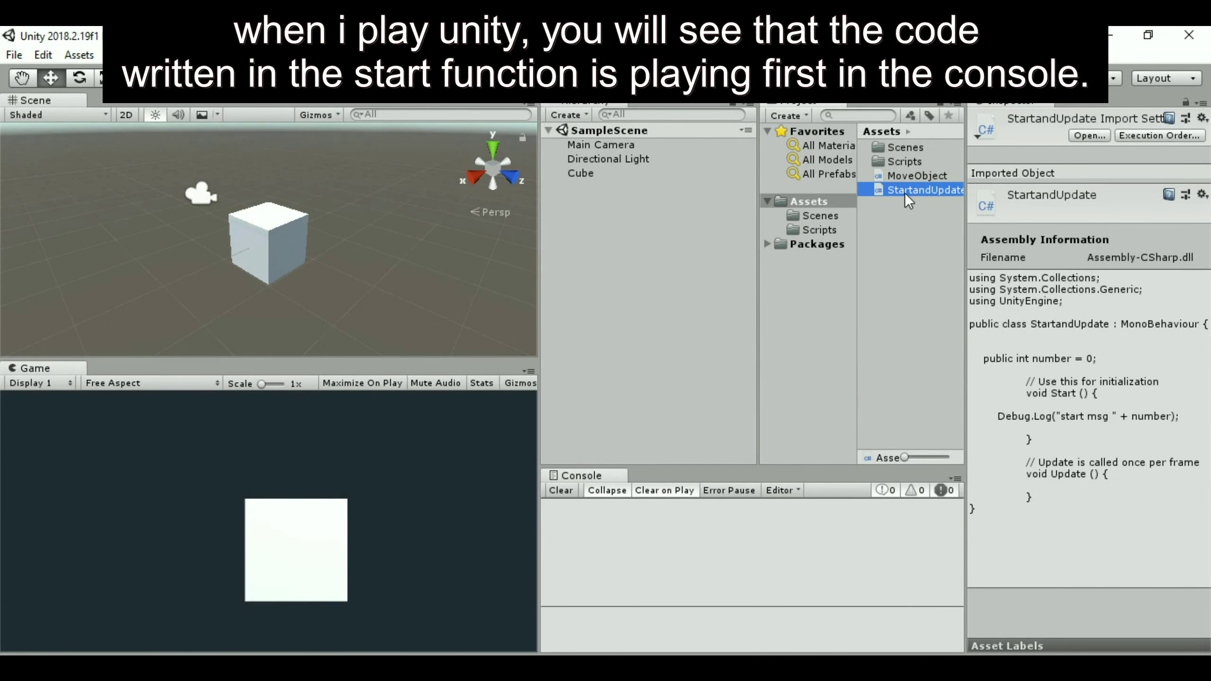
Attach StartandUpdate to Main Camera and test-run the scene.
left_click_drag(909, 198, 633, 151)
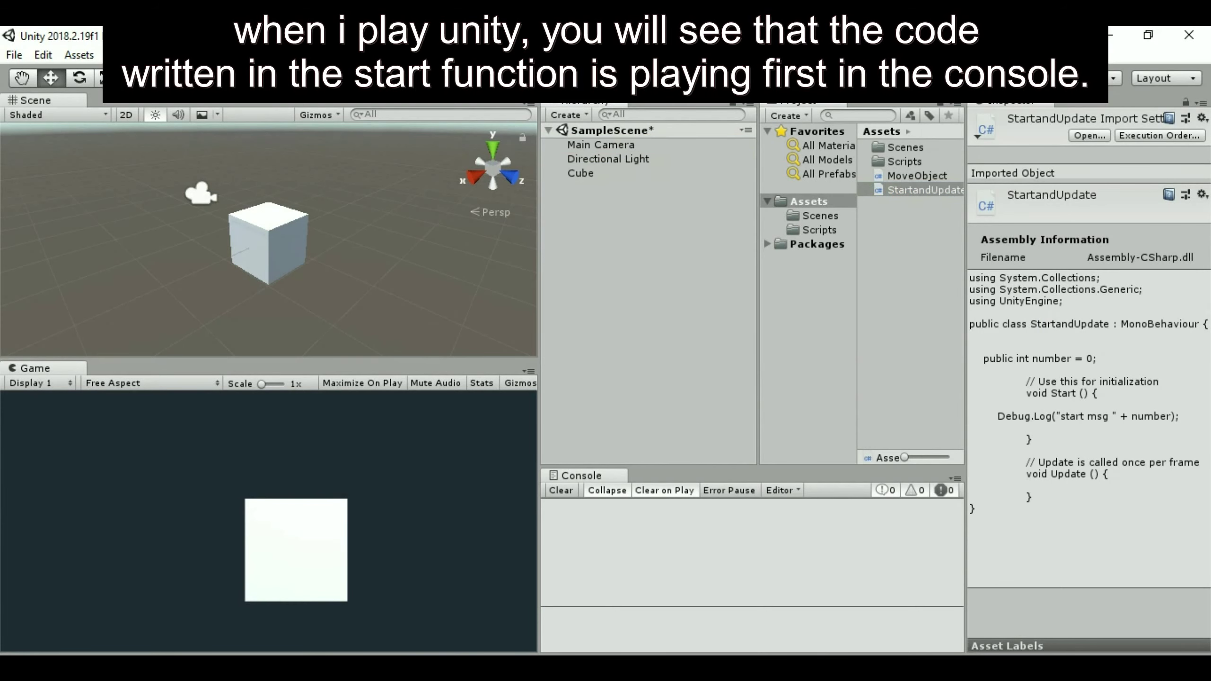
left_click(604, 77)
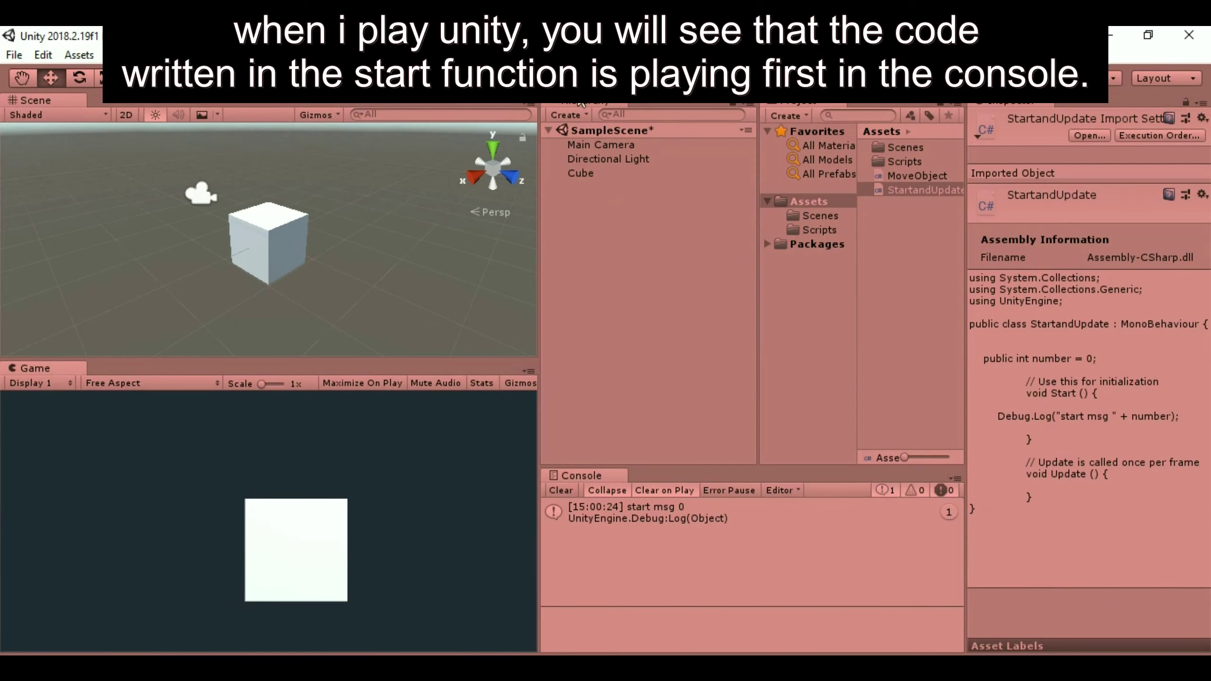
left_click(605, 78)
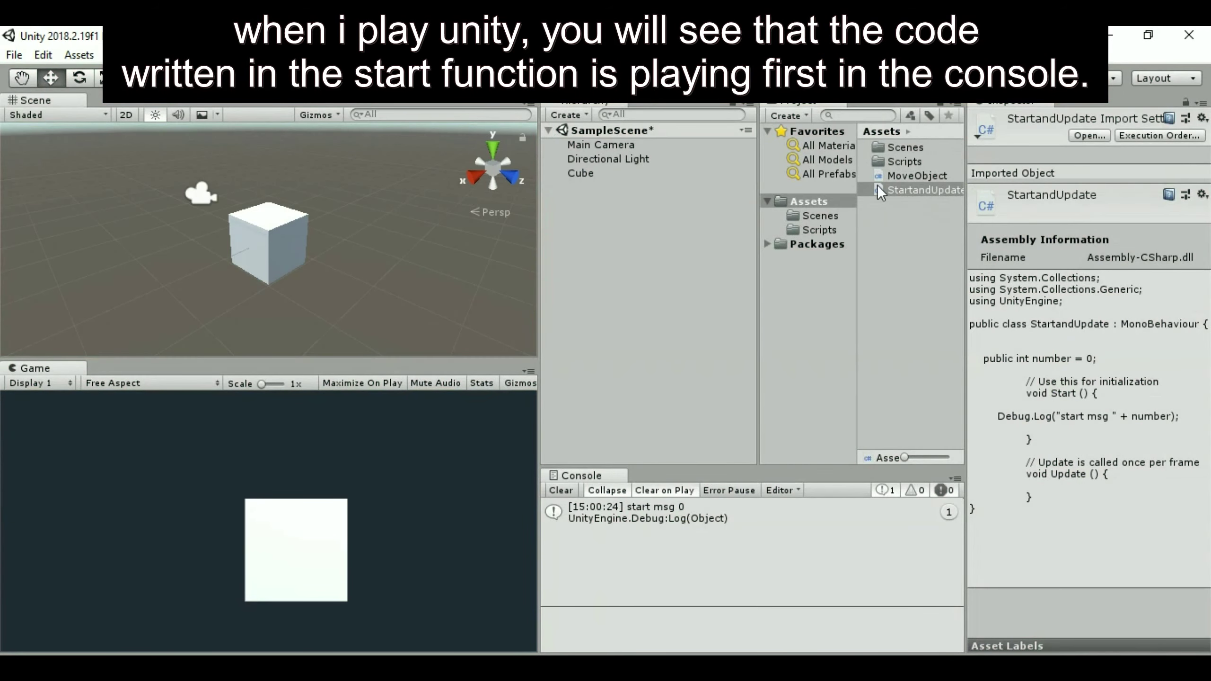
Set the camera's Number to 12, play to log 'start msg 12', then return to Visual Studio.
left_click(624, 145)
scroll(1100, 496, "down", 1)
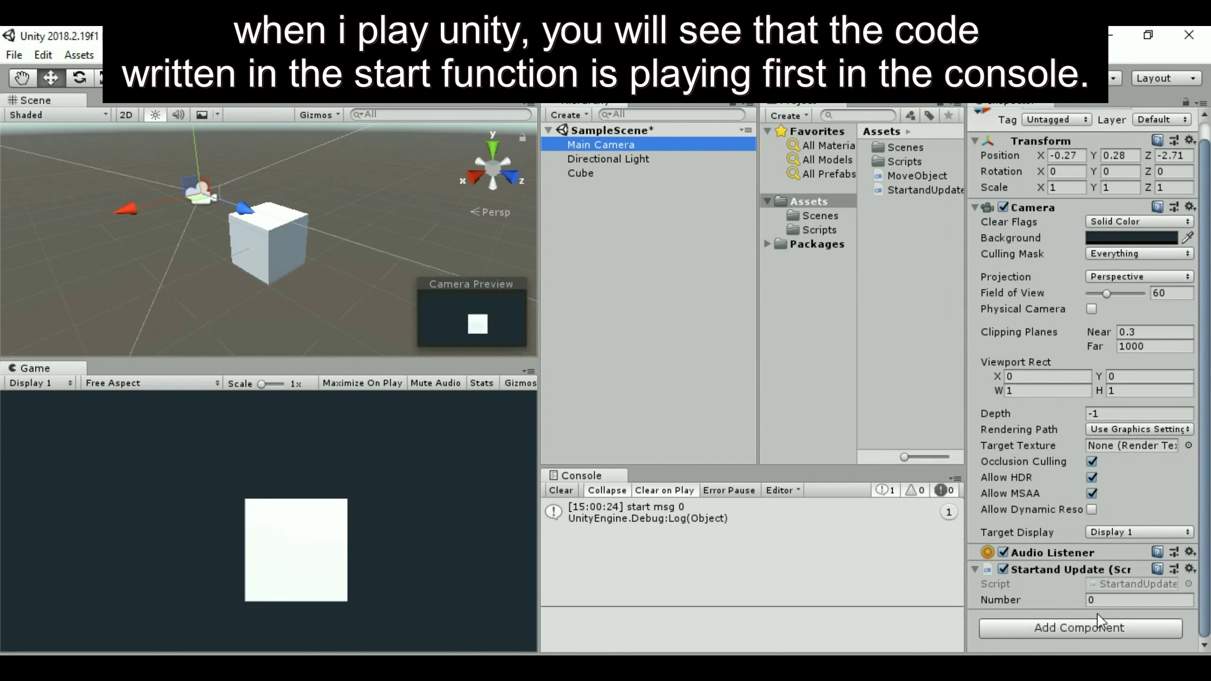
left_click(1100, 600)
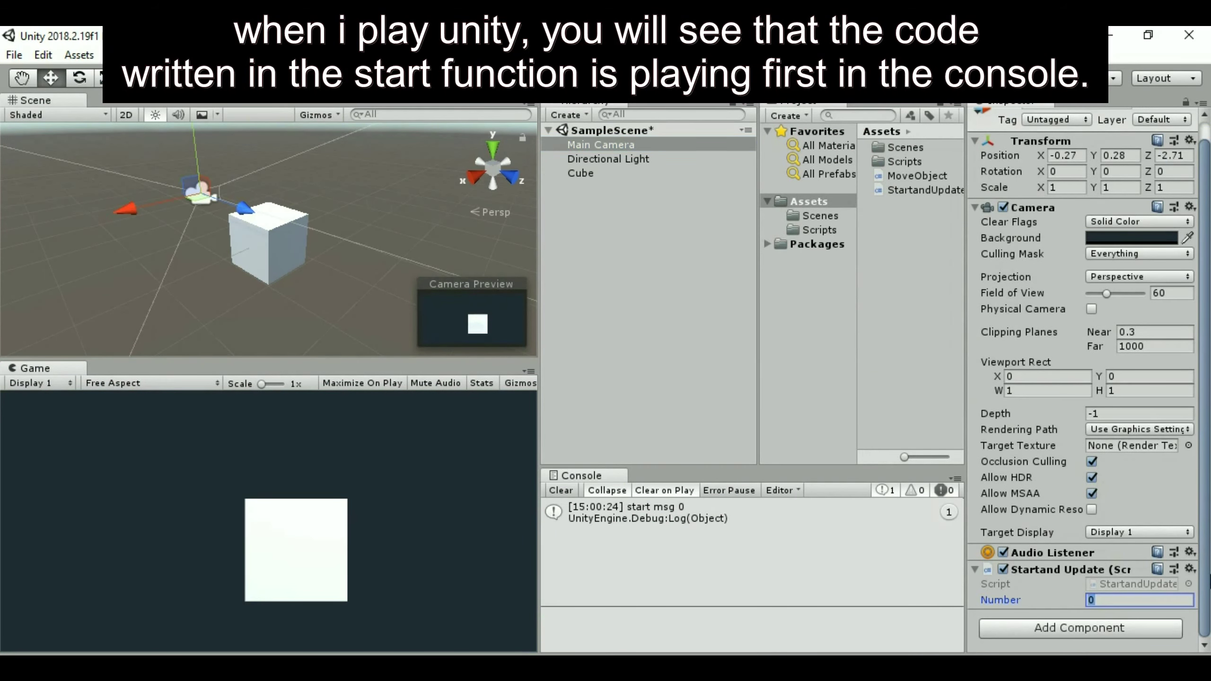
type("12")
left_click(592, 78)
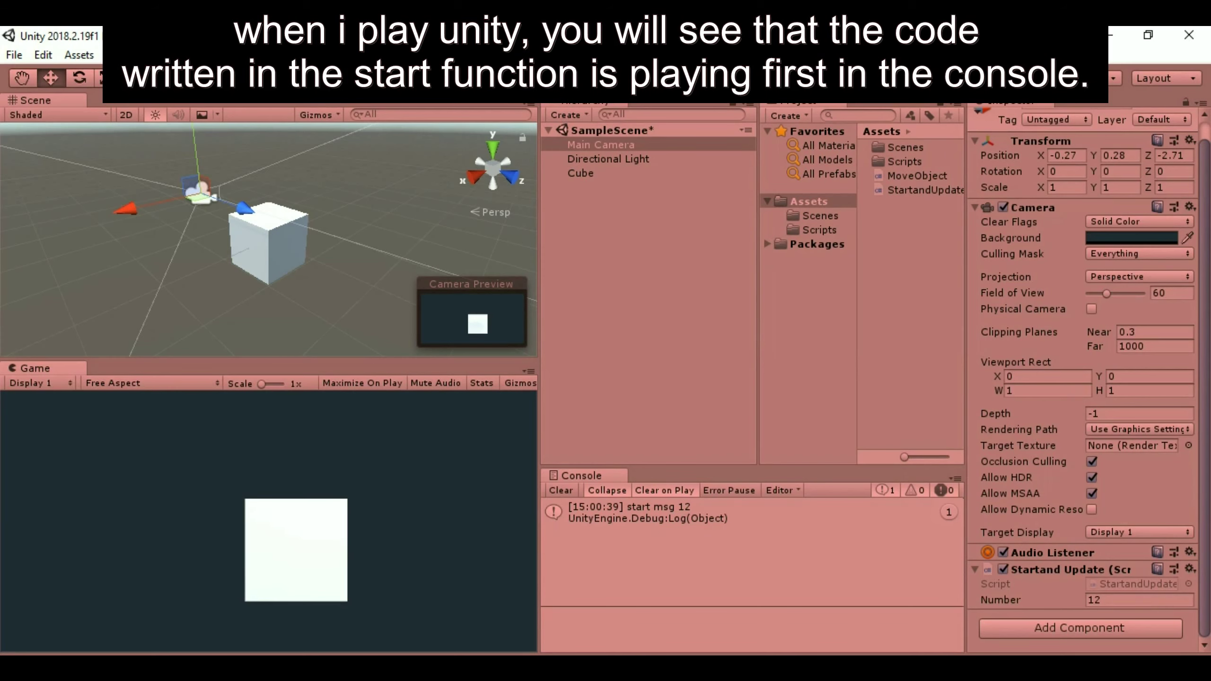
left_click(574, 77)
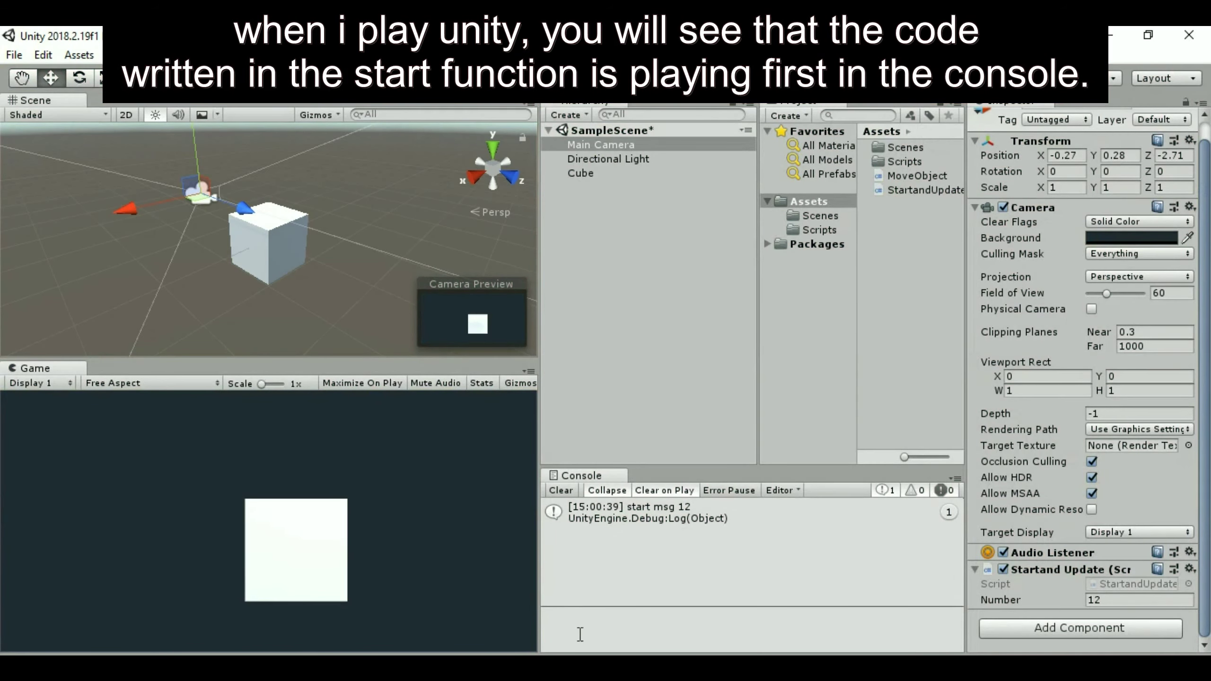
mouse_move(587, 668)
left_click(587, 597)
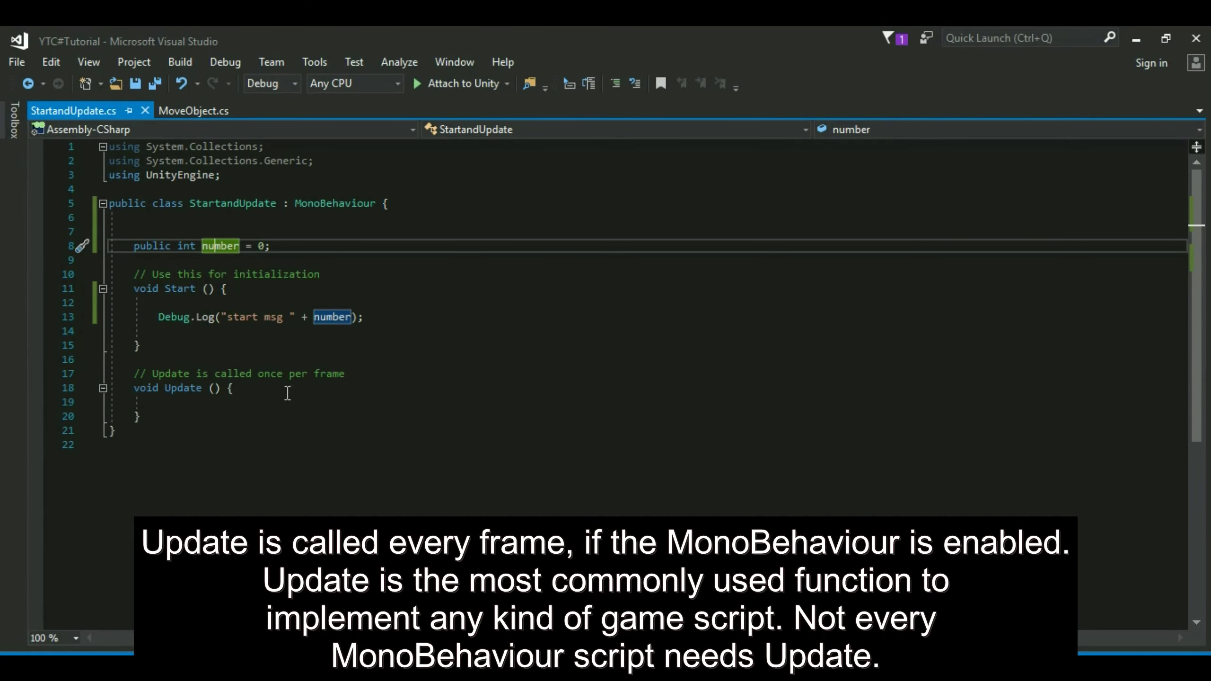
Paste a copy of Start's Debug.Log("start msg " + number) line into Update() and save.
left_click(290, 389)
key("Return")
key("Return")
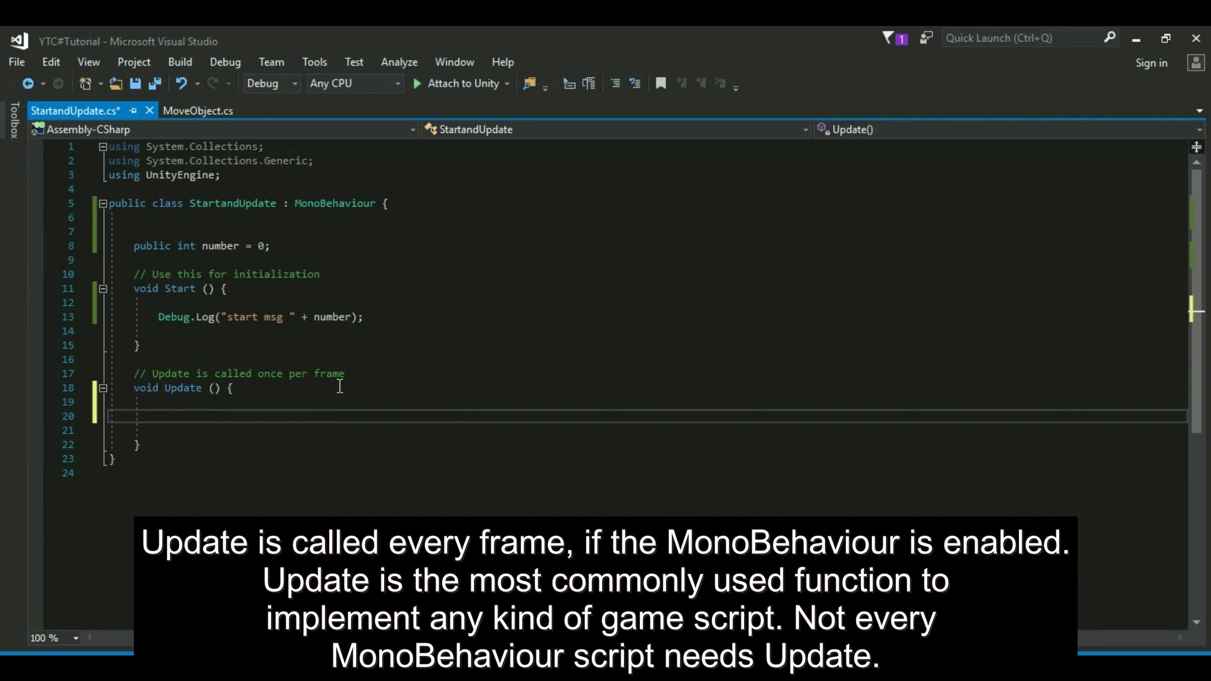
triple_click(283, 320)
key("ctrl+c")
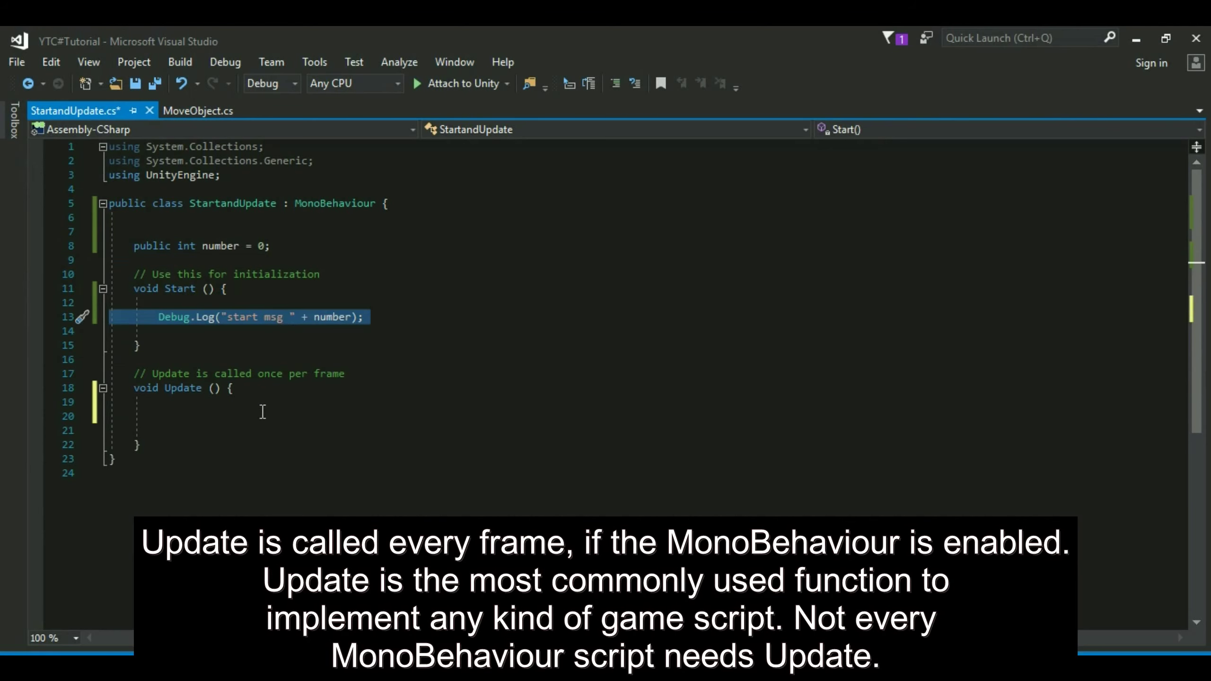
left_click(260, 413)
left_click(249, 389)
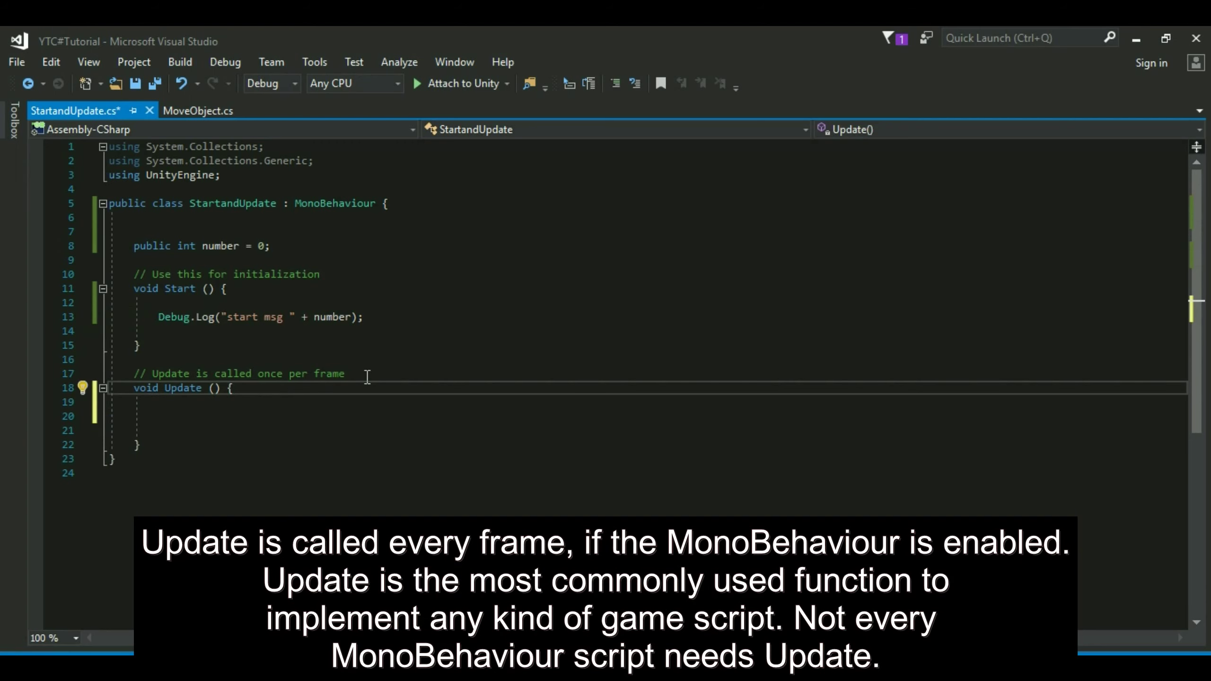
key("Return")
key("ctrl+v")
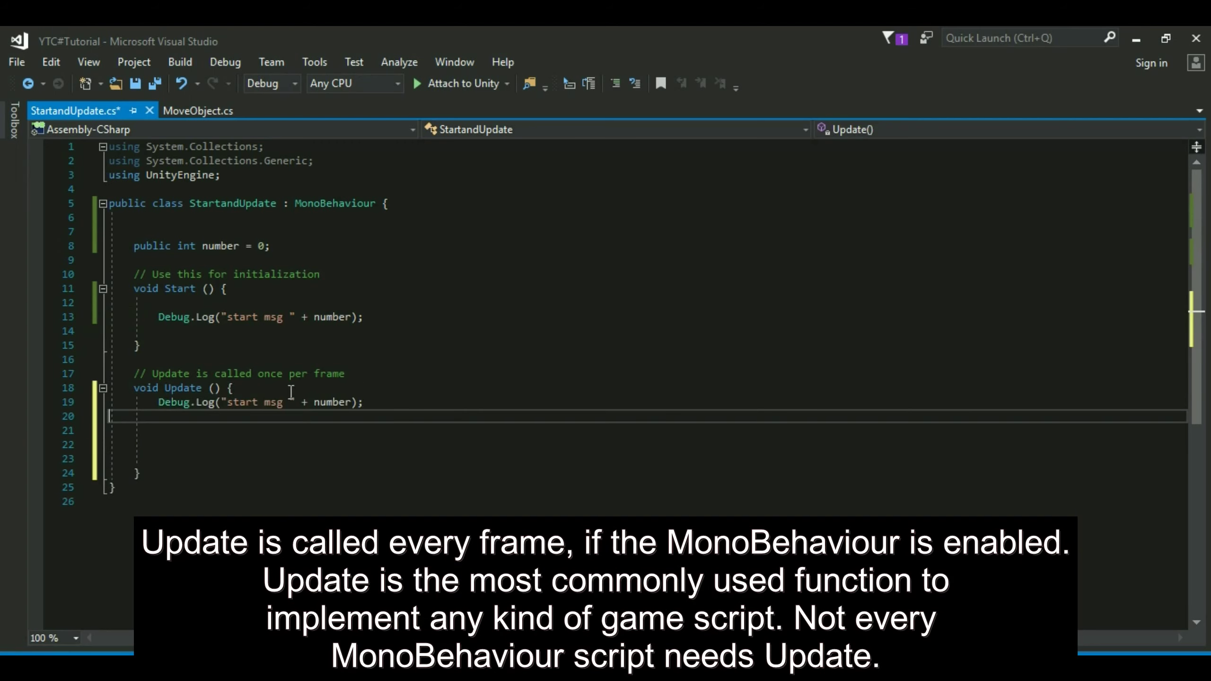
left_click(291, 392)
key("Return")
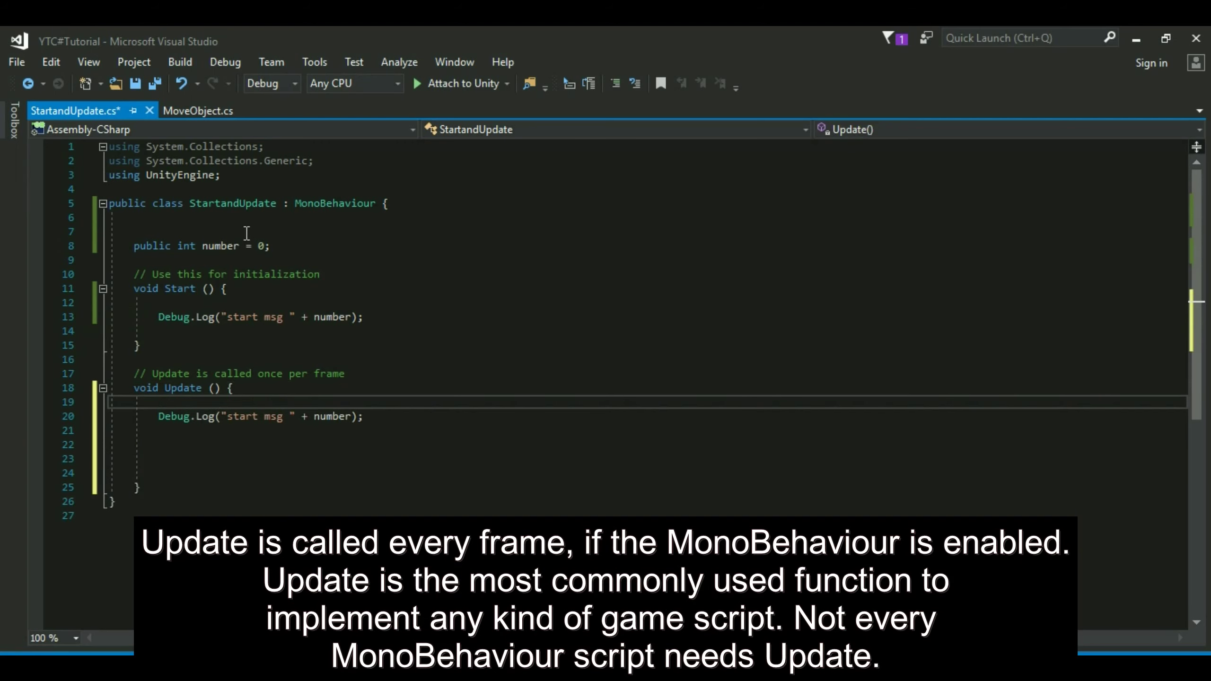
left_click(135, 85)
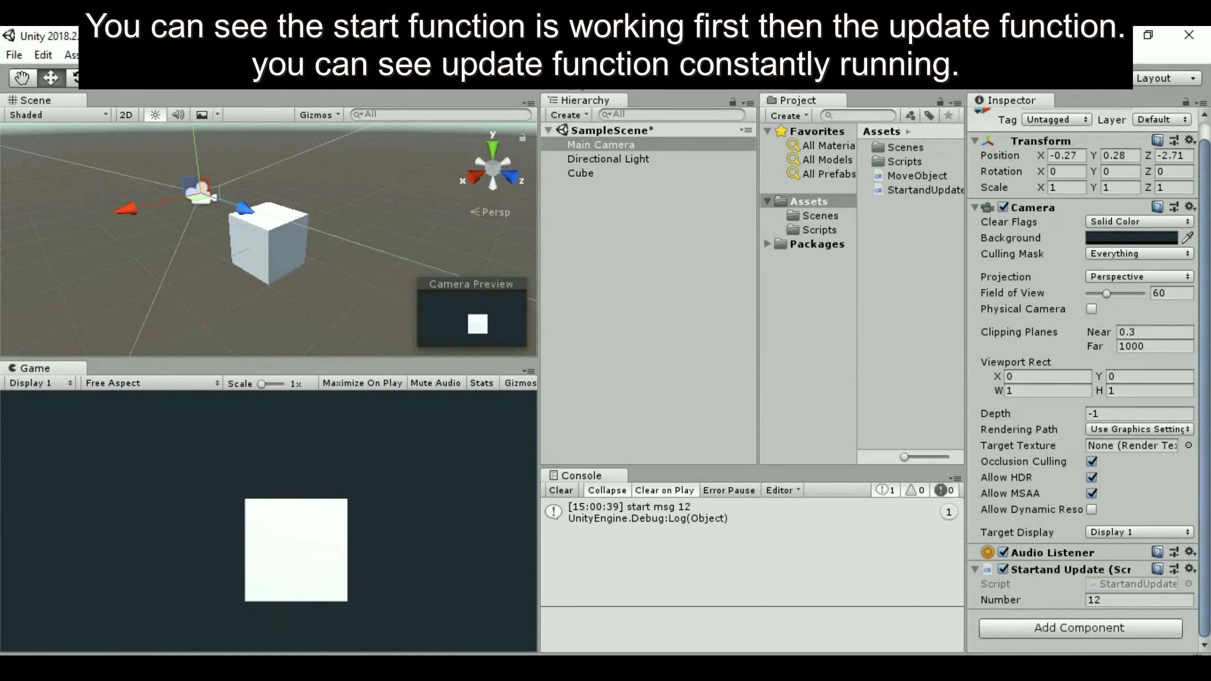
Play the scene until Update has logged start msg 12 about 502 times, then stop.
left_click(584, 78)
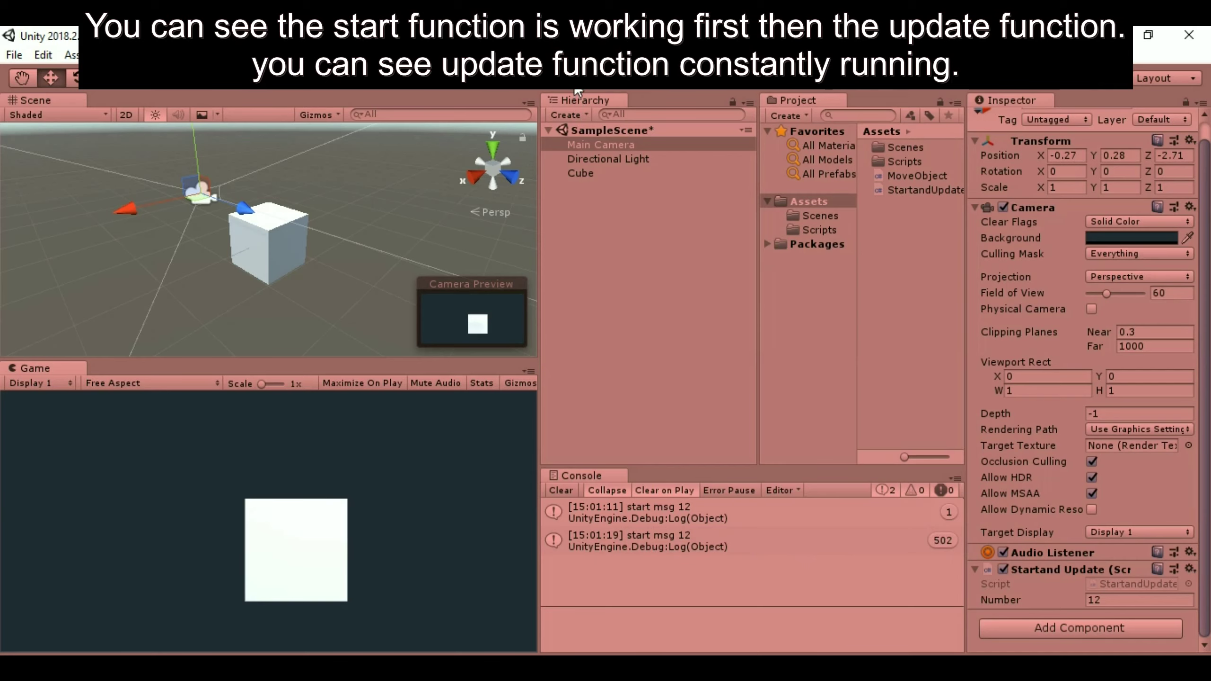
left_click(588, 77)
Replace 'start' with 'update' in Update's log message, save, and return to Unity.
key("alt+Tab")
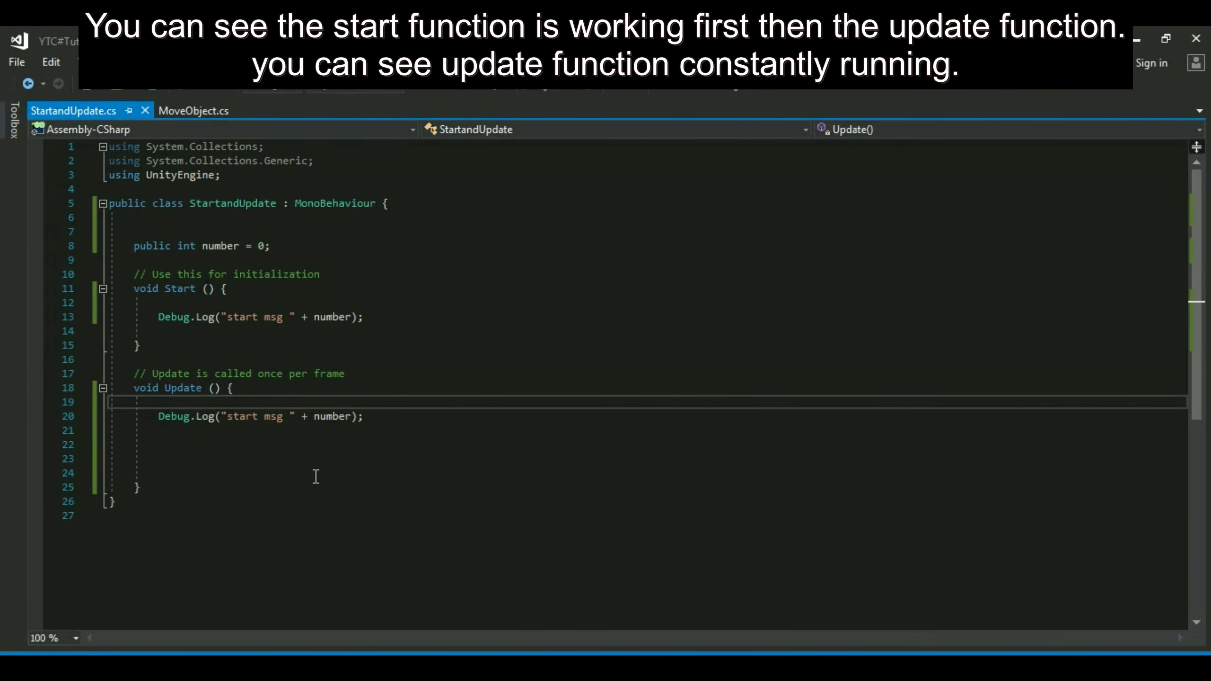
double_click(237, 420)
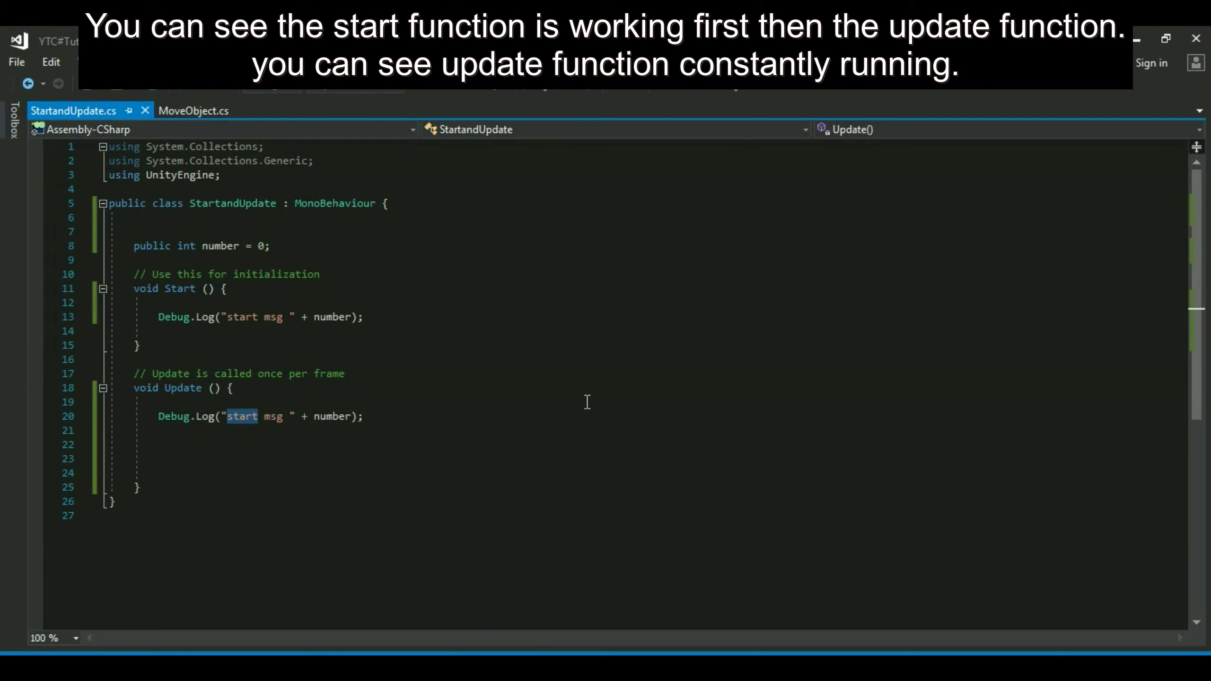
type("update")
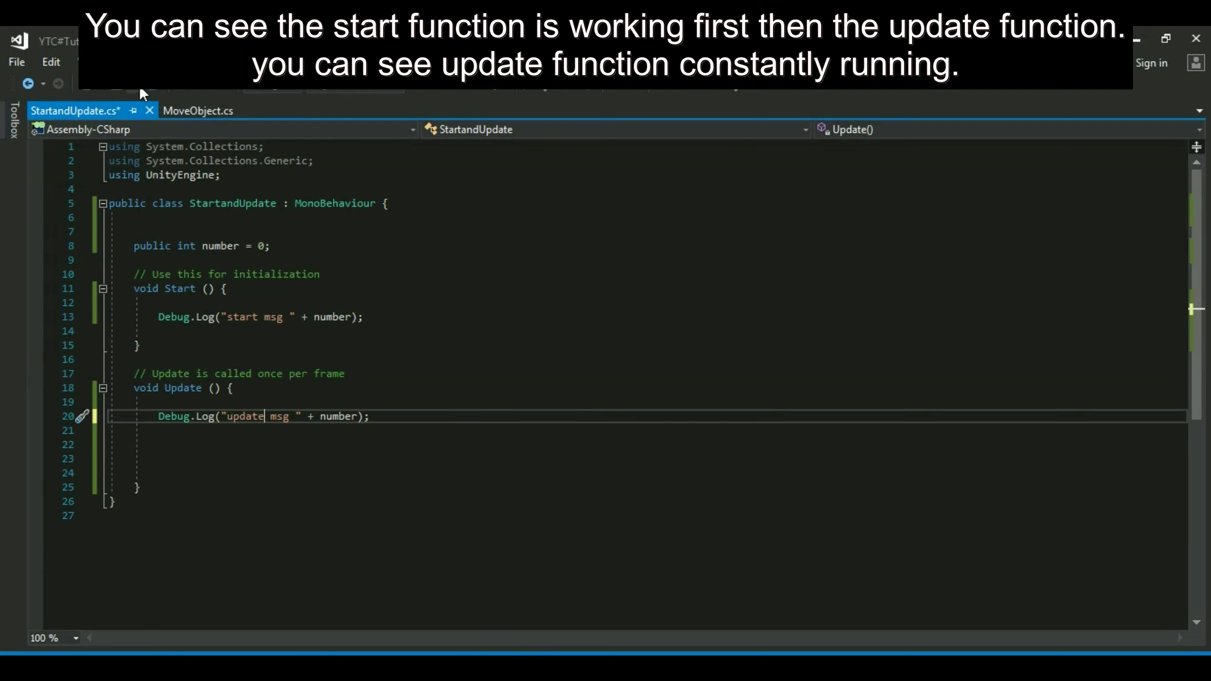
key("ctrl+s")
key("alt+Tab")
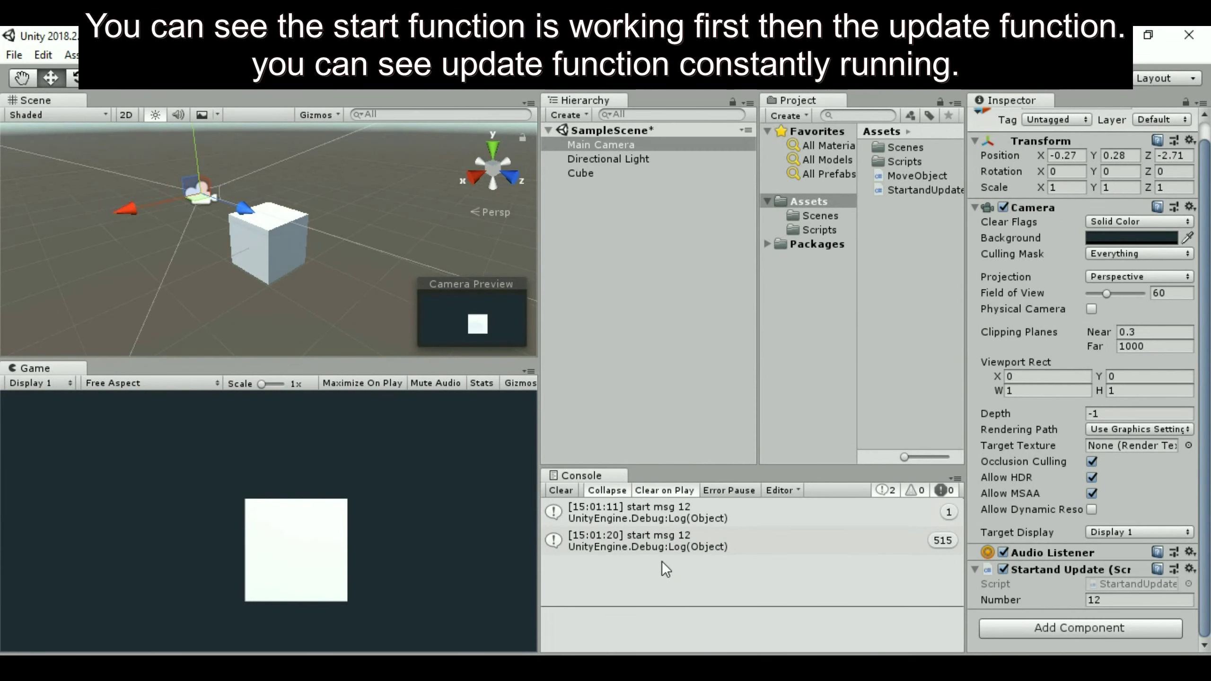
Play the scene, check the start msg 12 entry, stop, and open the script from the update msg entry.
left_click(573, 78)
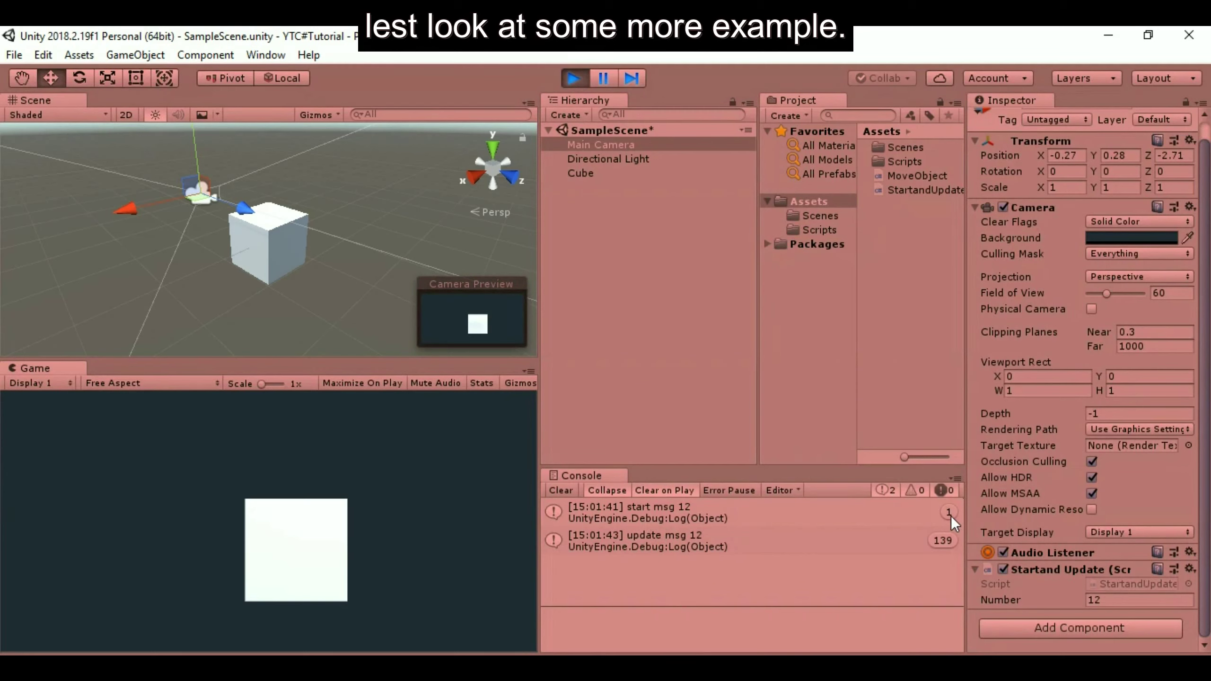
left_click(666, 510)
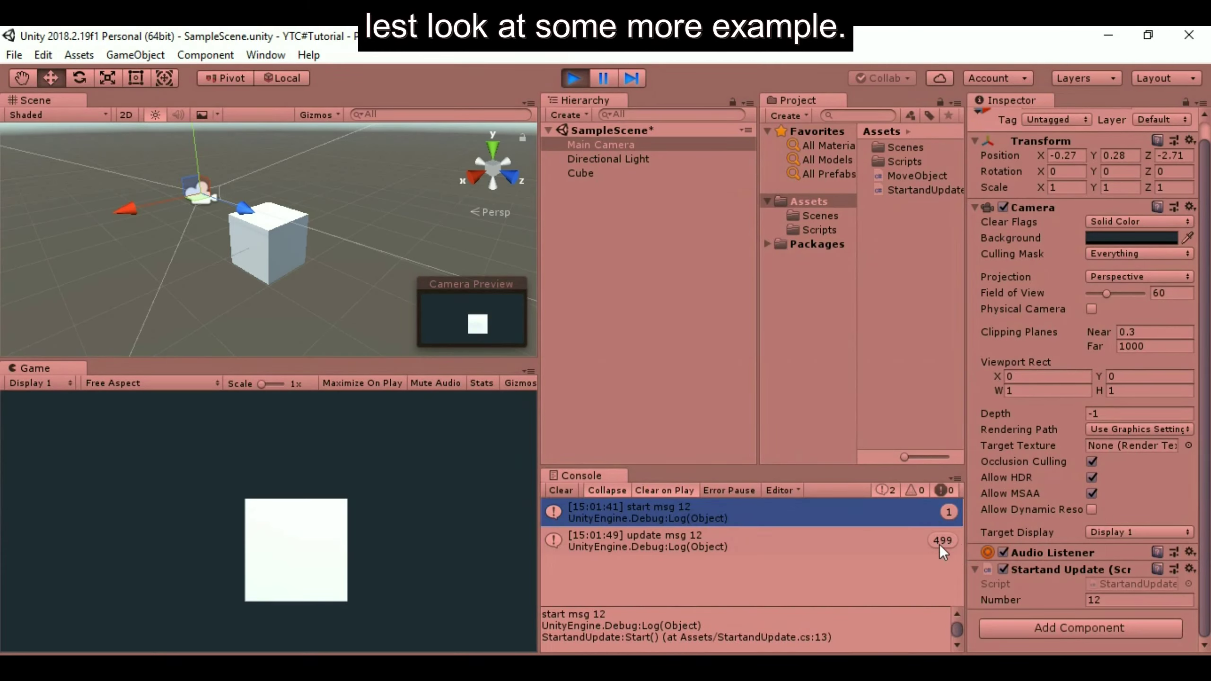
left_click(574, 78)
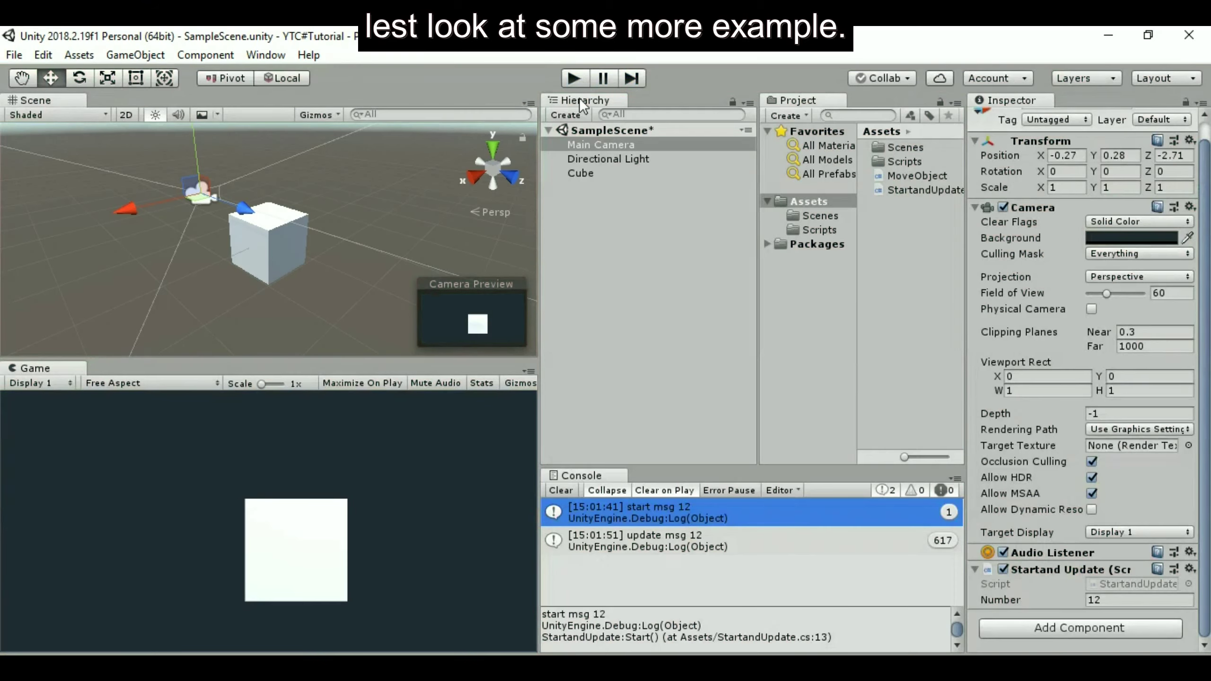
double_click(609, 540)
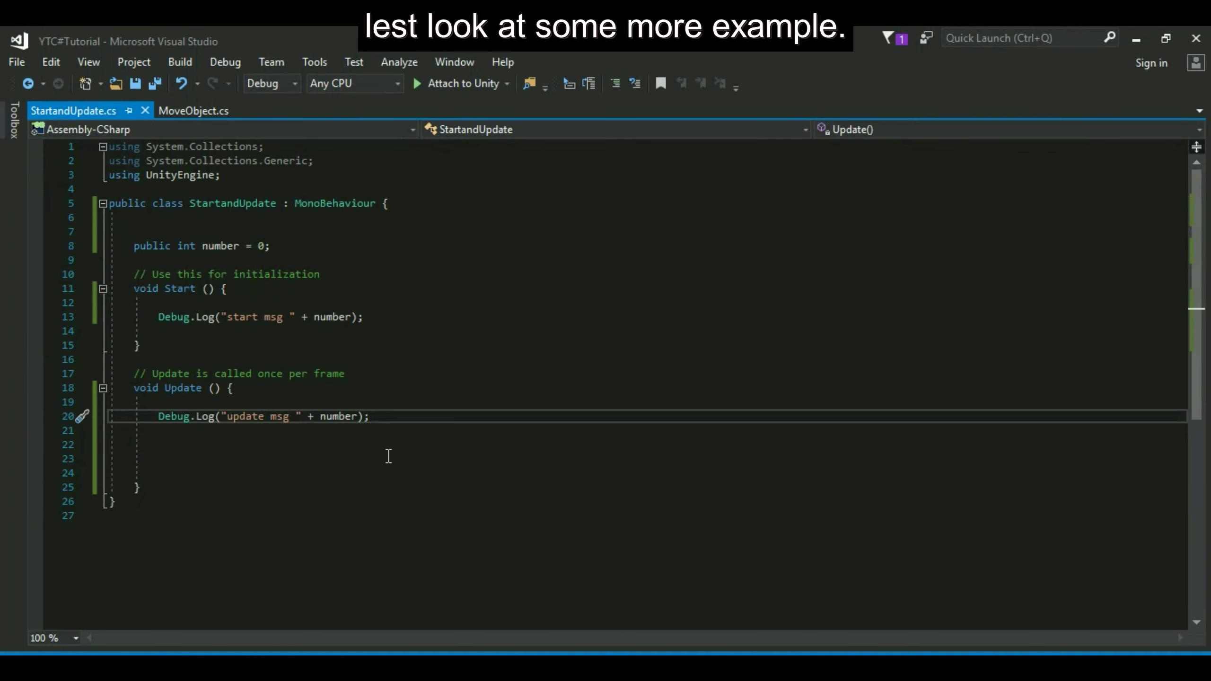
Add 'number += 5;' above the Debug.Log call in Update and save StartandUpdate.cs.
left_click(368, 401)
key("Return")
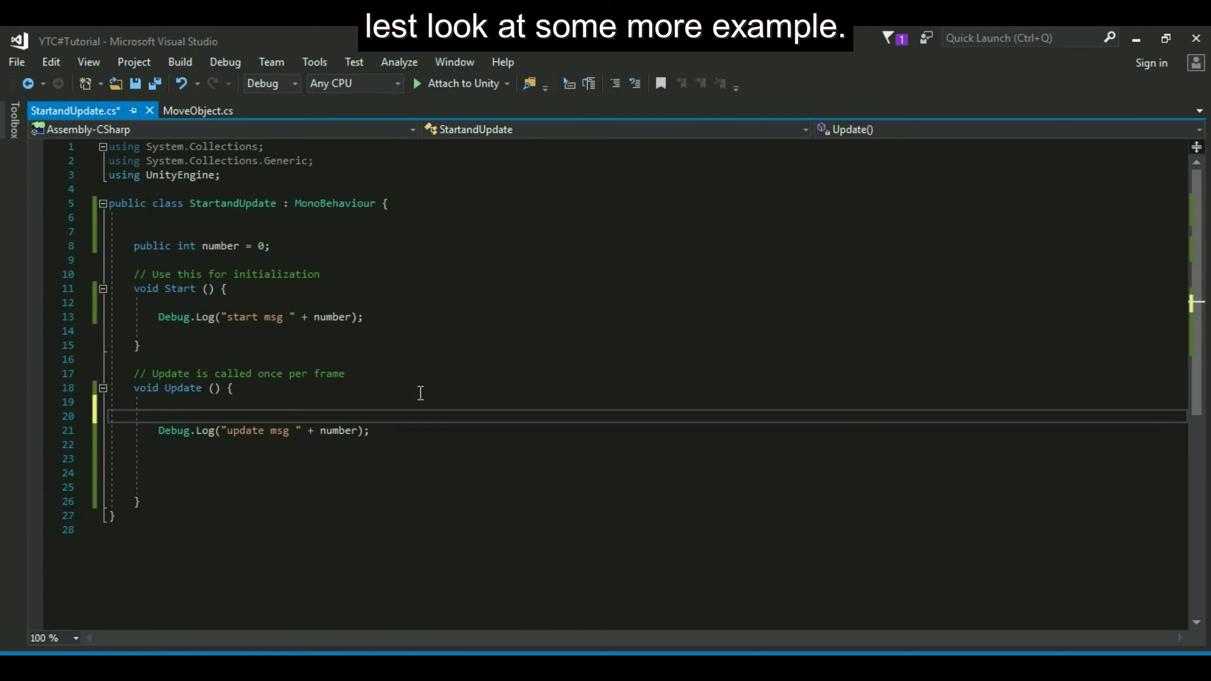
type("nu")
key("Tab")
type("= ")
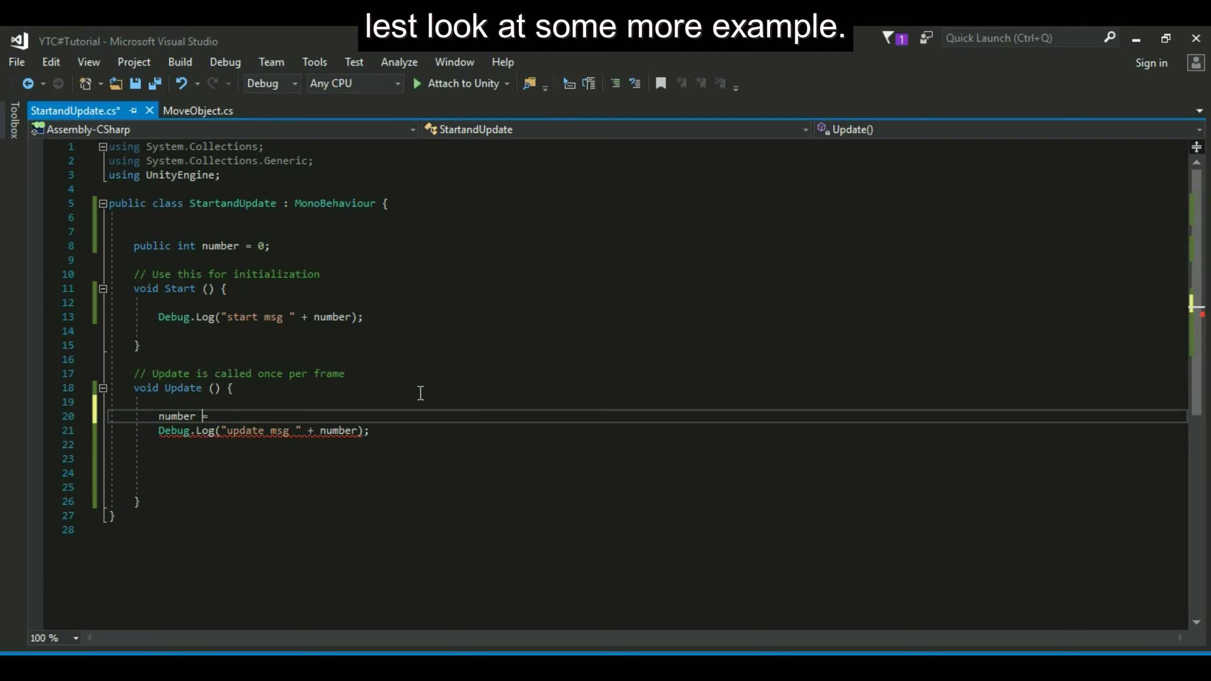
type("+")
type("5;")
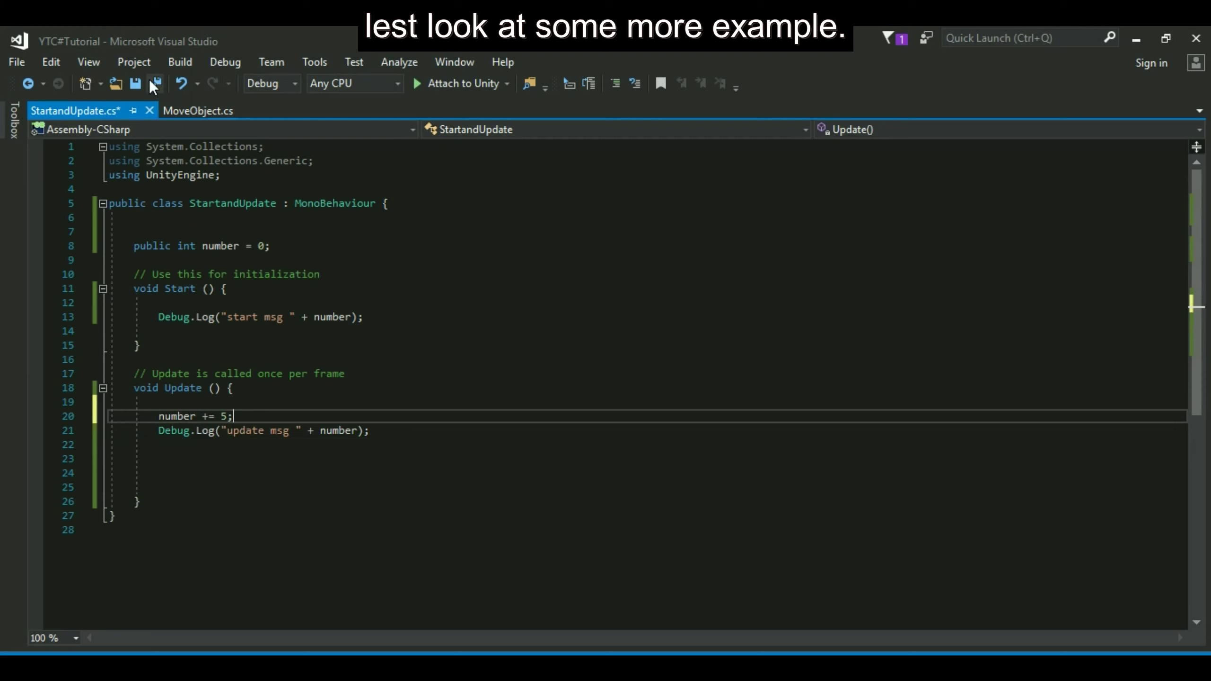
left_click(135, 83)
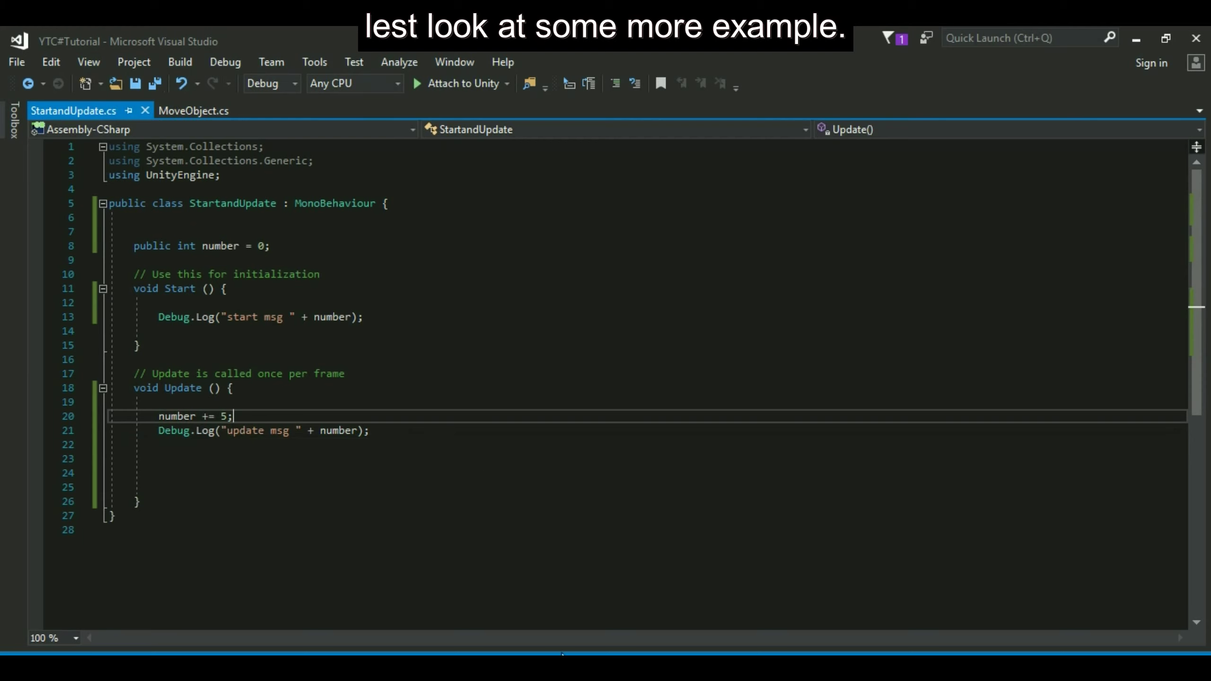
left_click(546, 616)
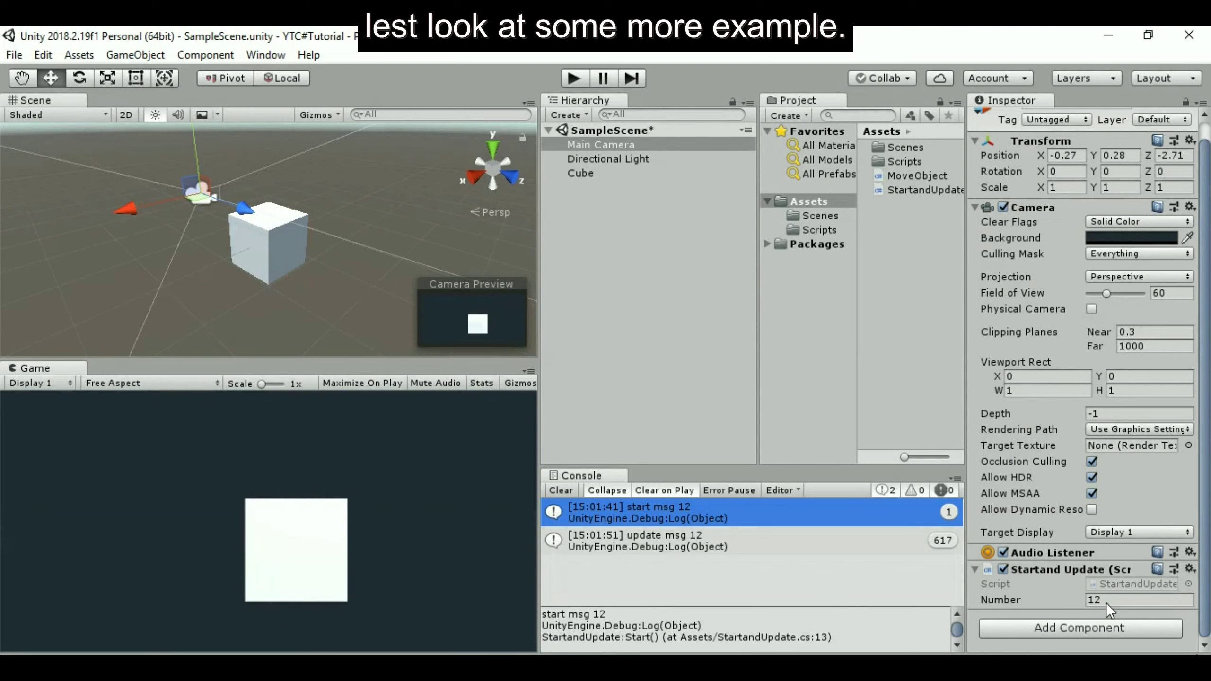
Play the scene to confirm the Console shows start msg 0, then update values rising by 5.
left_click(1075, 602)
left_click(587, 79)
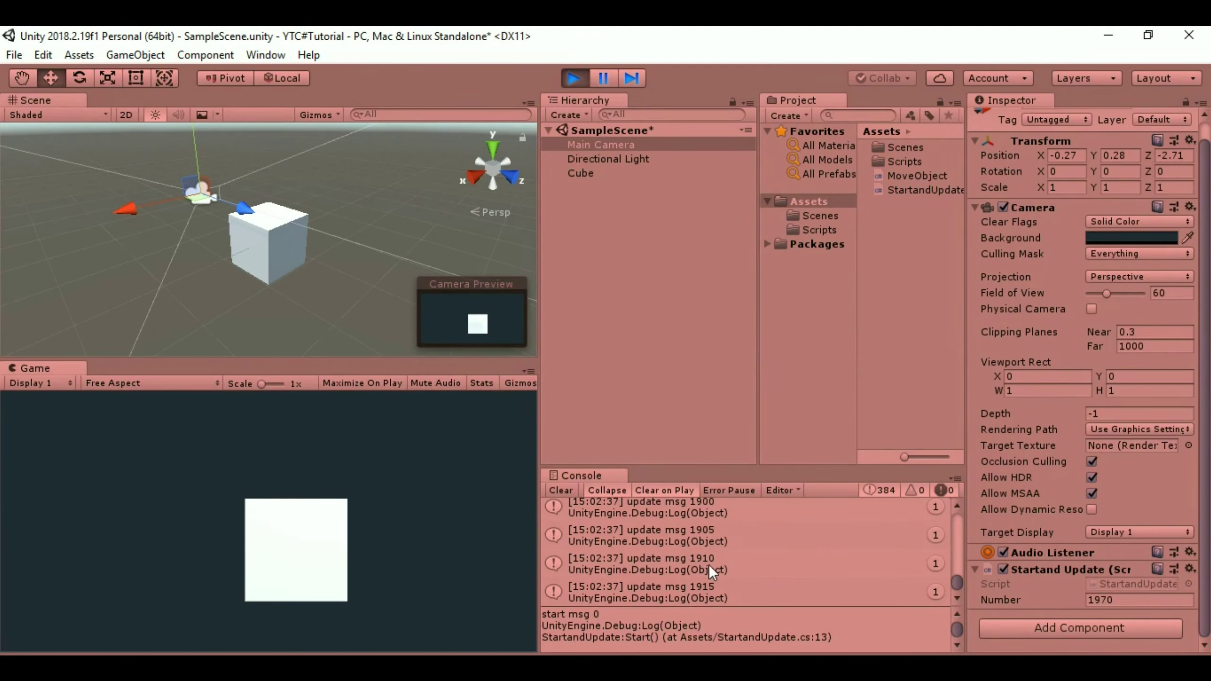
left_click_drag(957, 582, 957, 515)
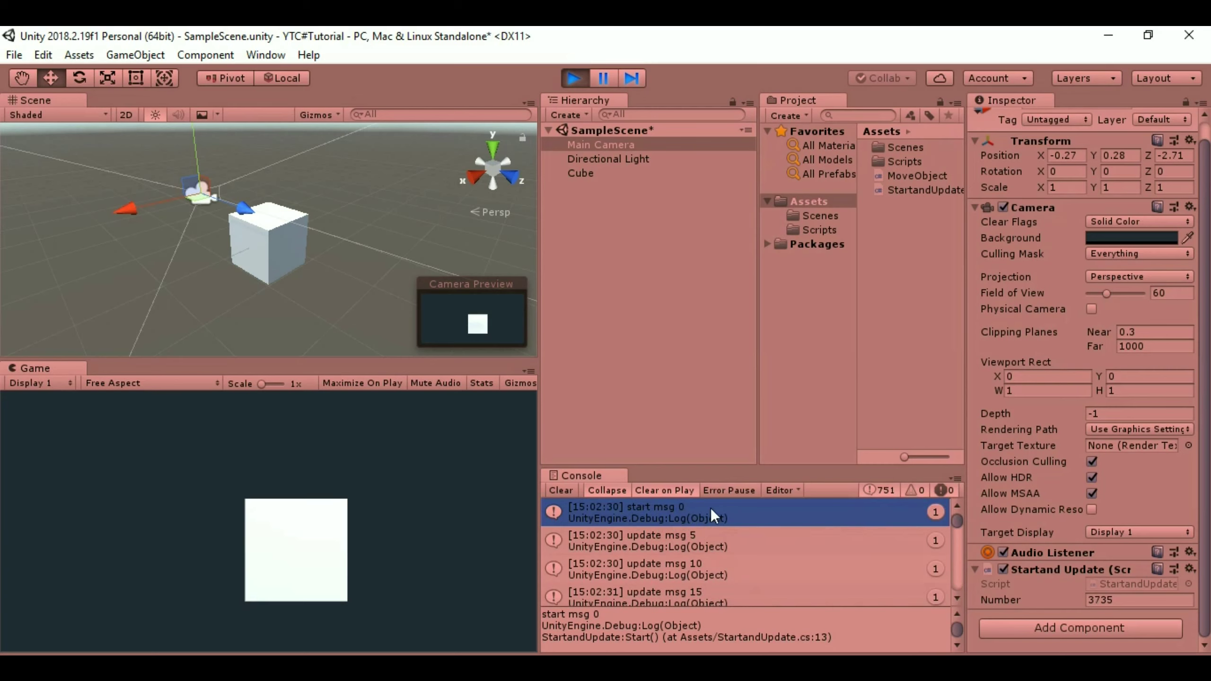
scroll(688, 541, "down", 10)
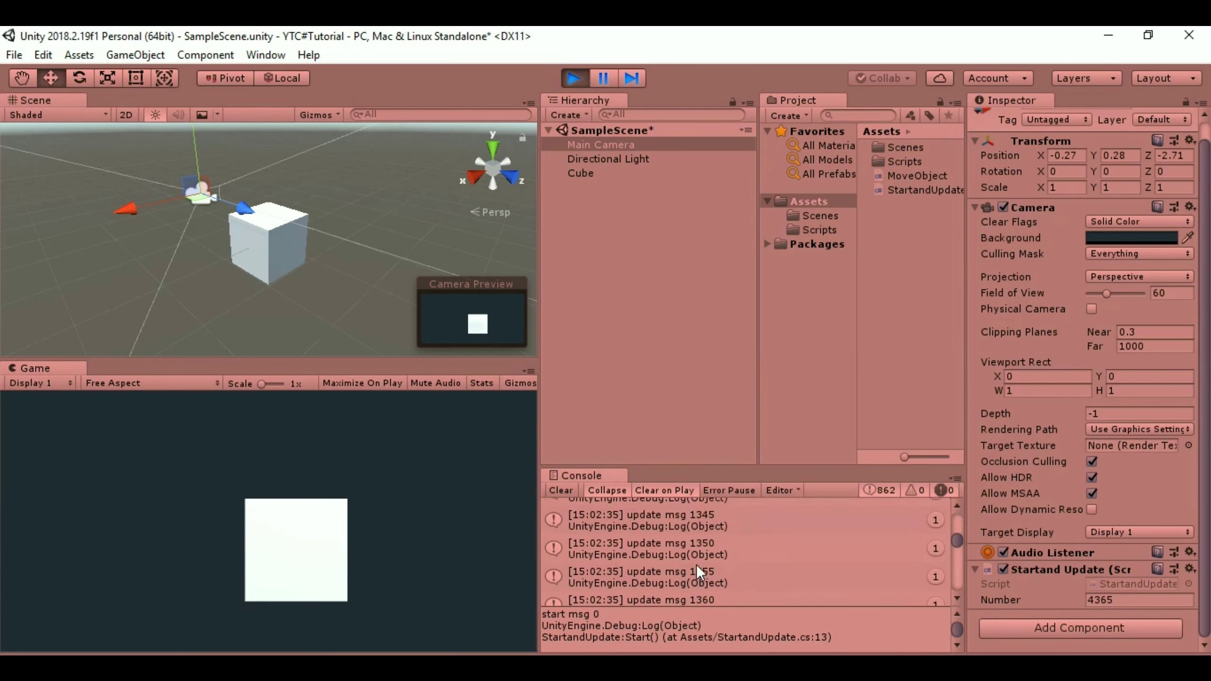
scroll(700, 556, "up", 10)
scroll(706, 553, "down", 4)
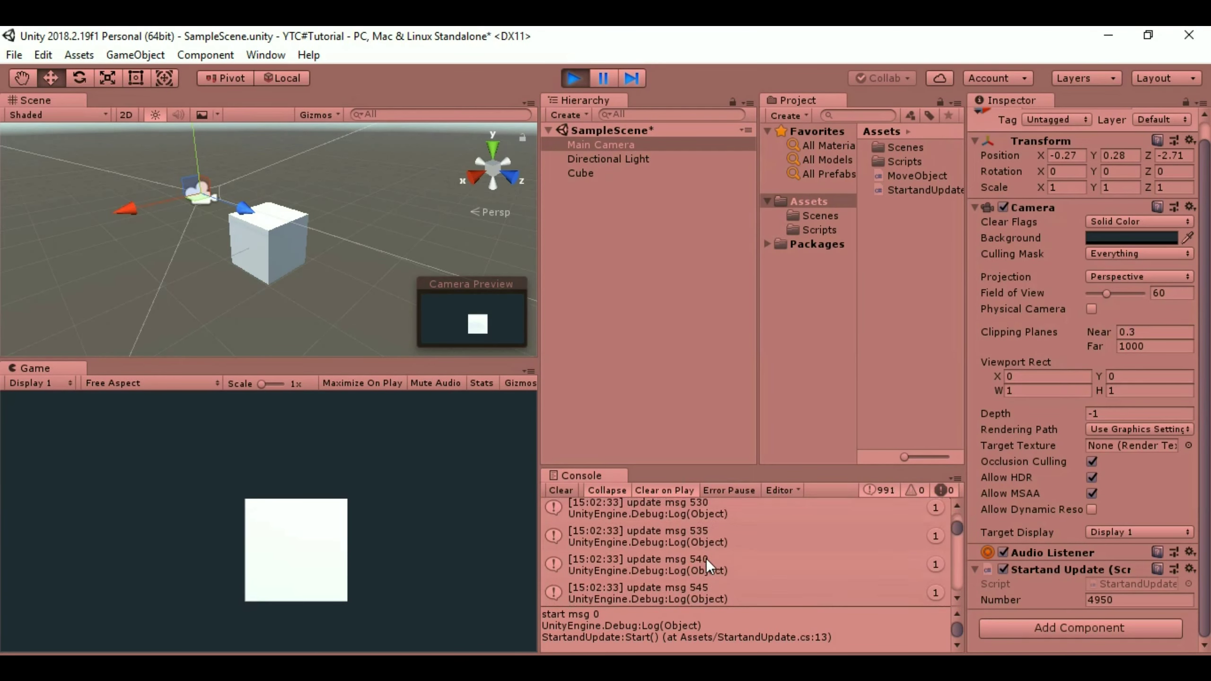
scroll(706, 565, "up", 5)
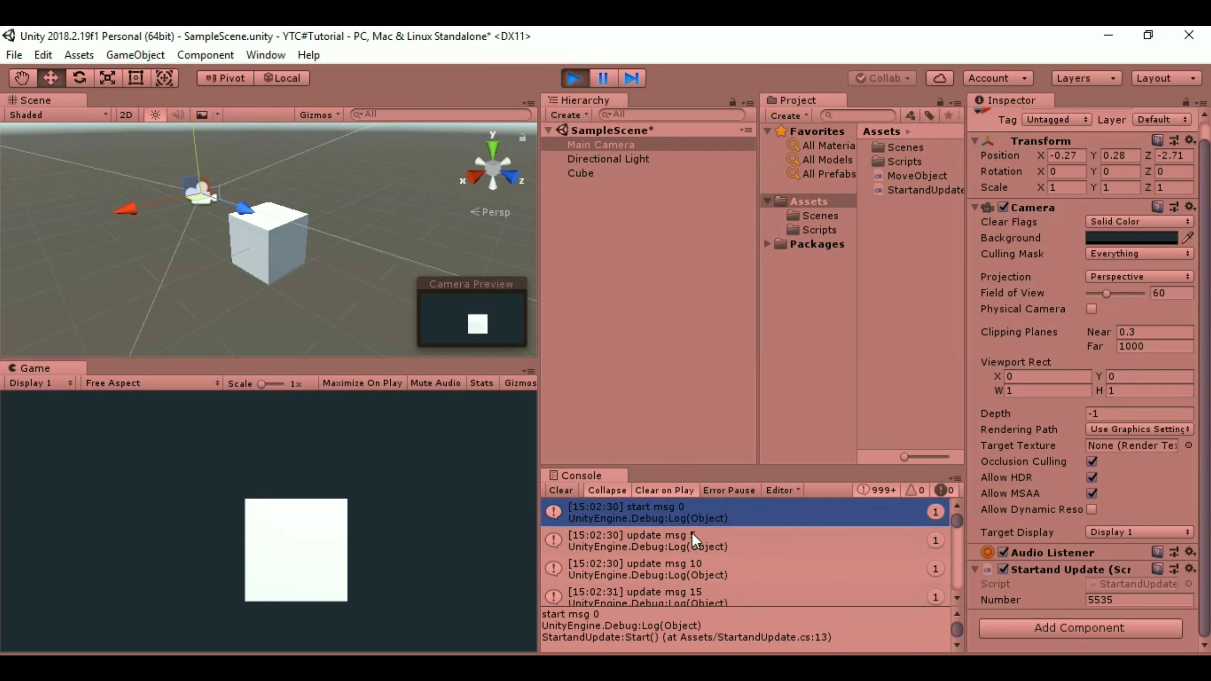
scroll(691, 553, "down", 3)
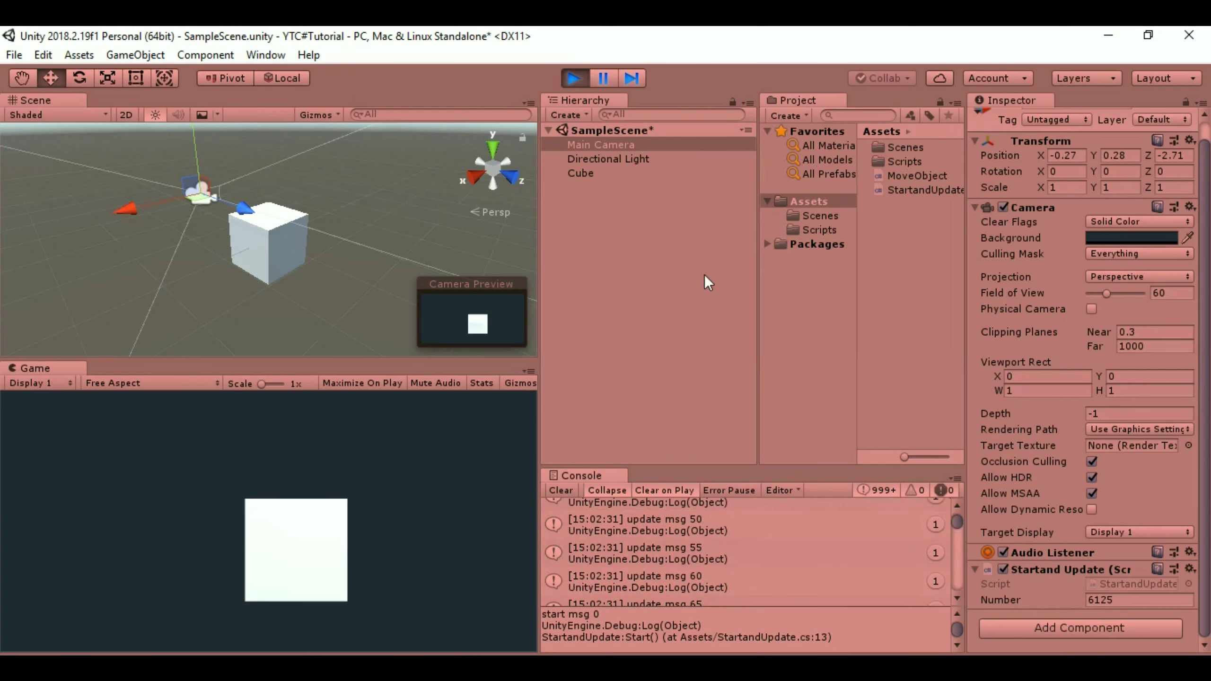
left_click(568, 80)
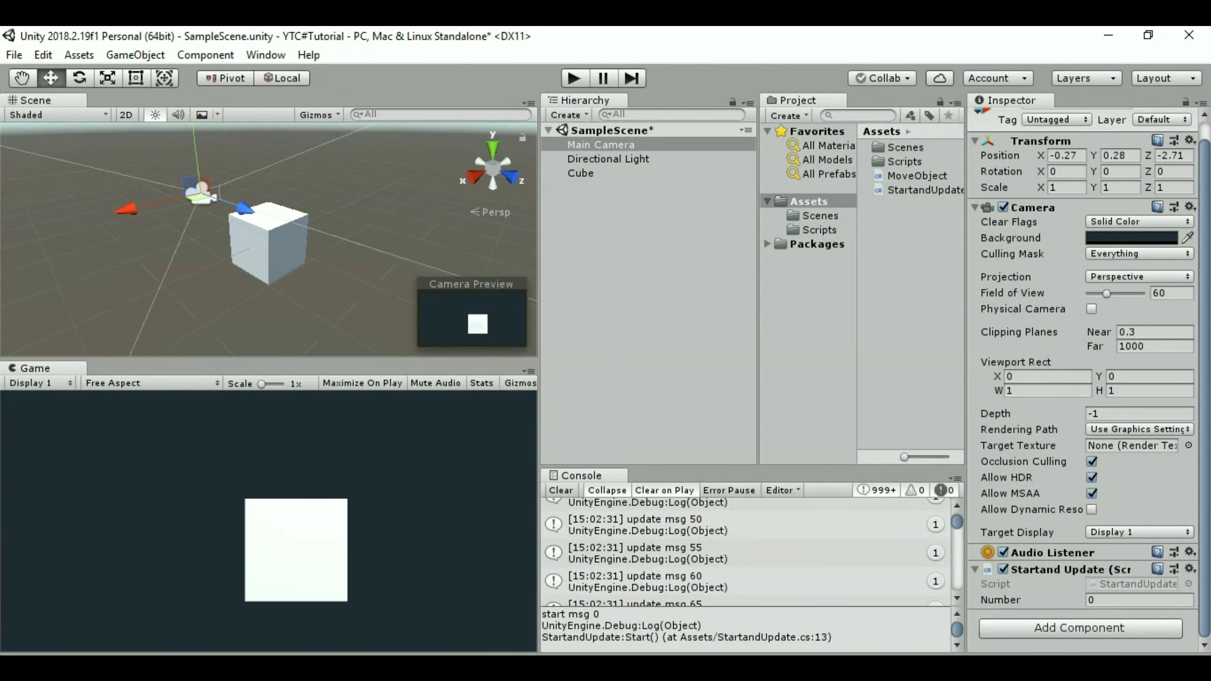
key("alt+Tab")
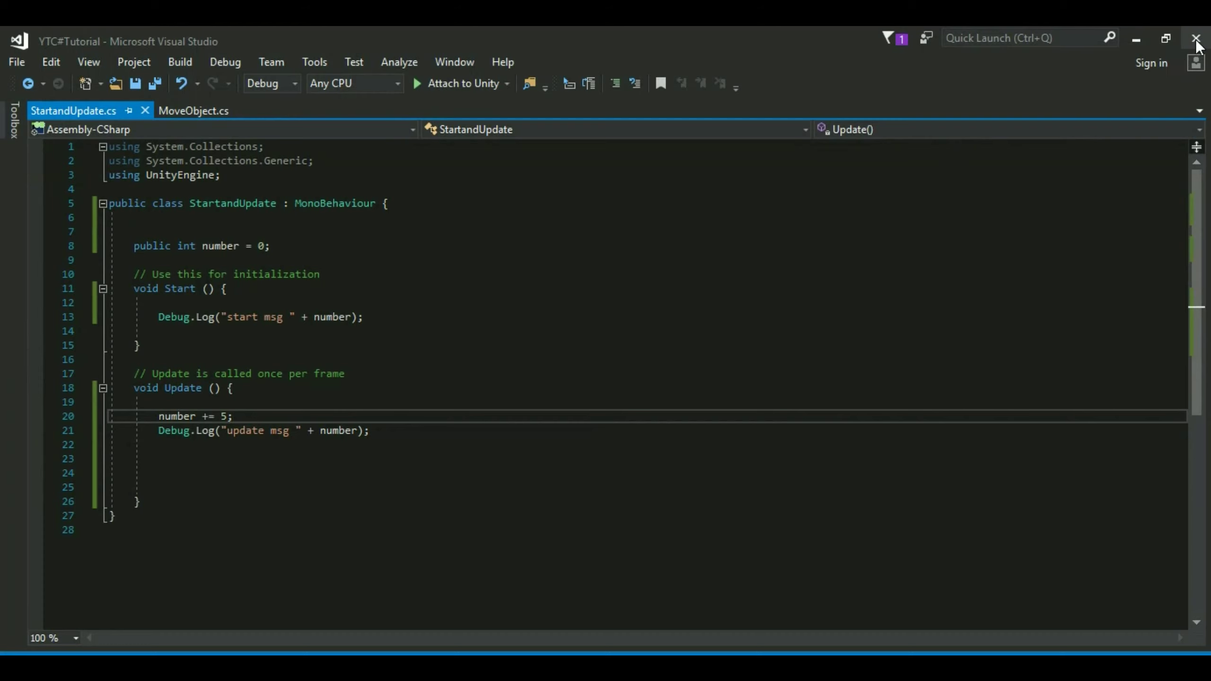
Bring the Unity editor back to the front with play stopped.
key("alt+Tab")
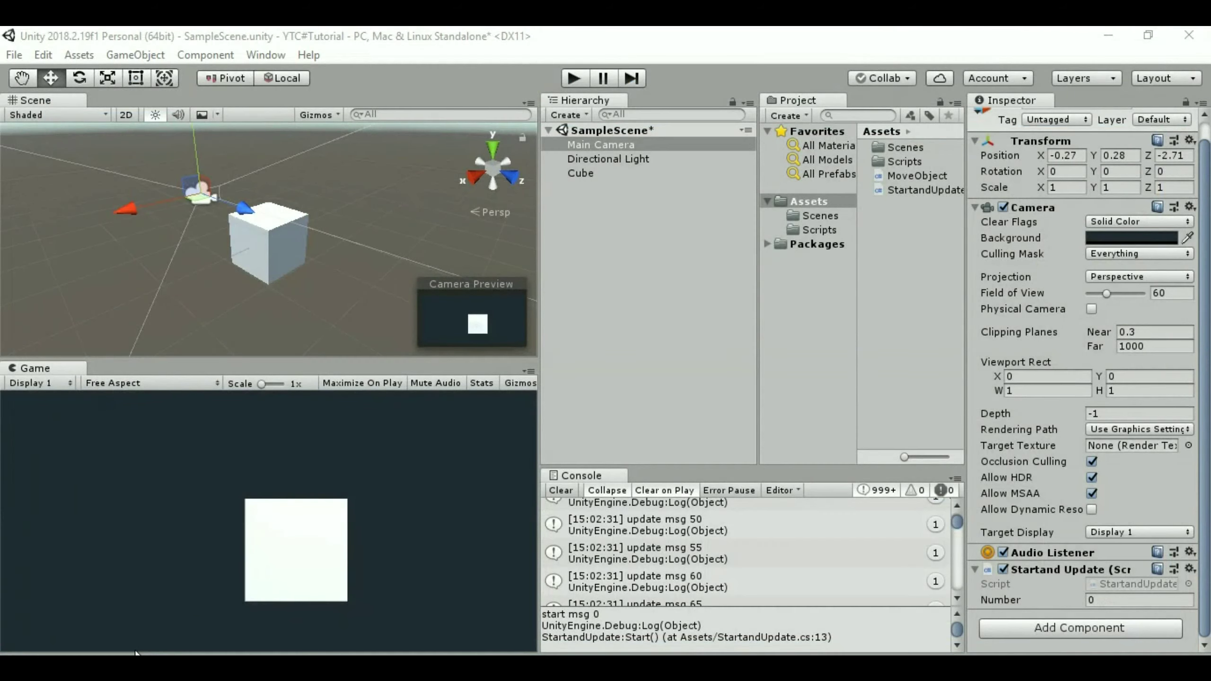